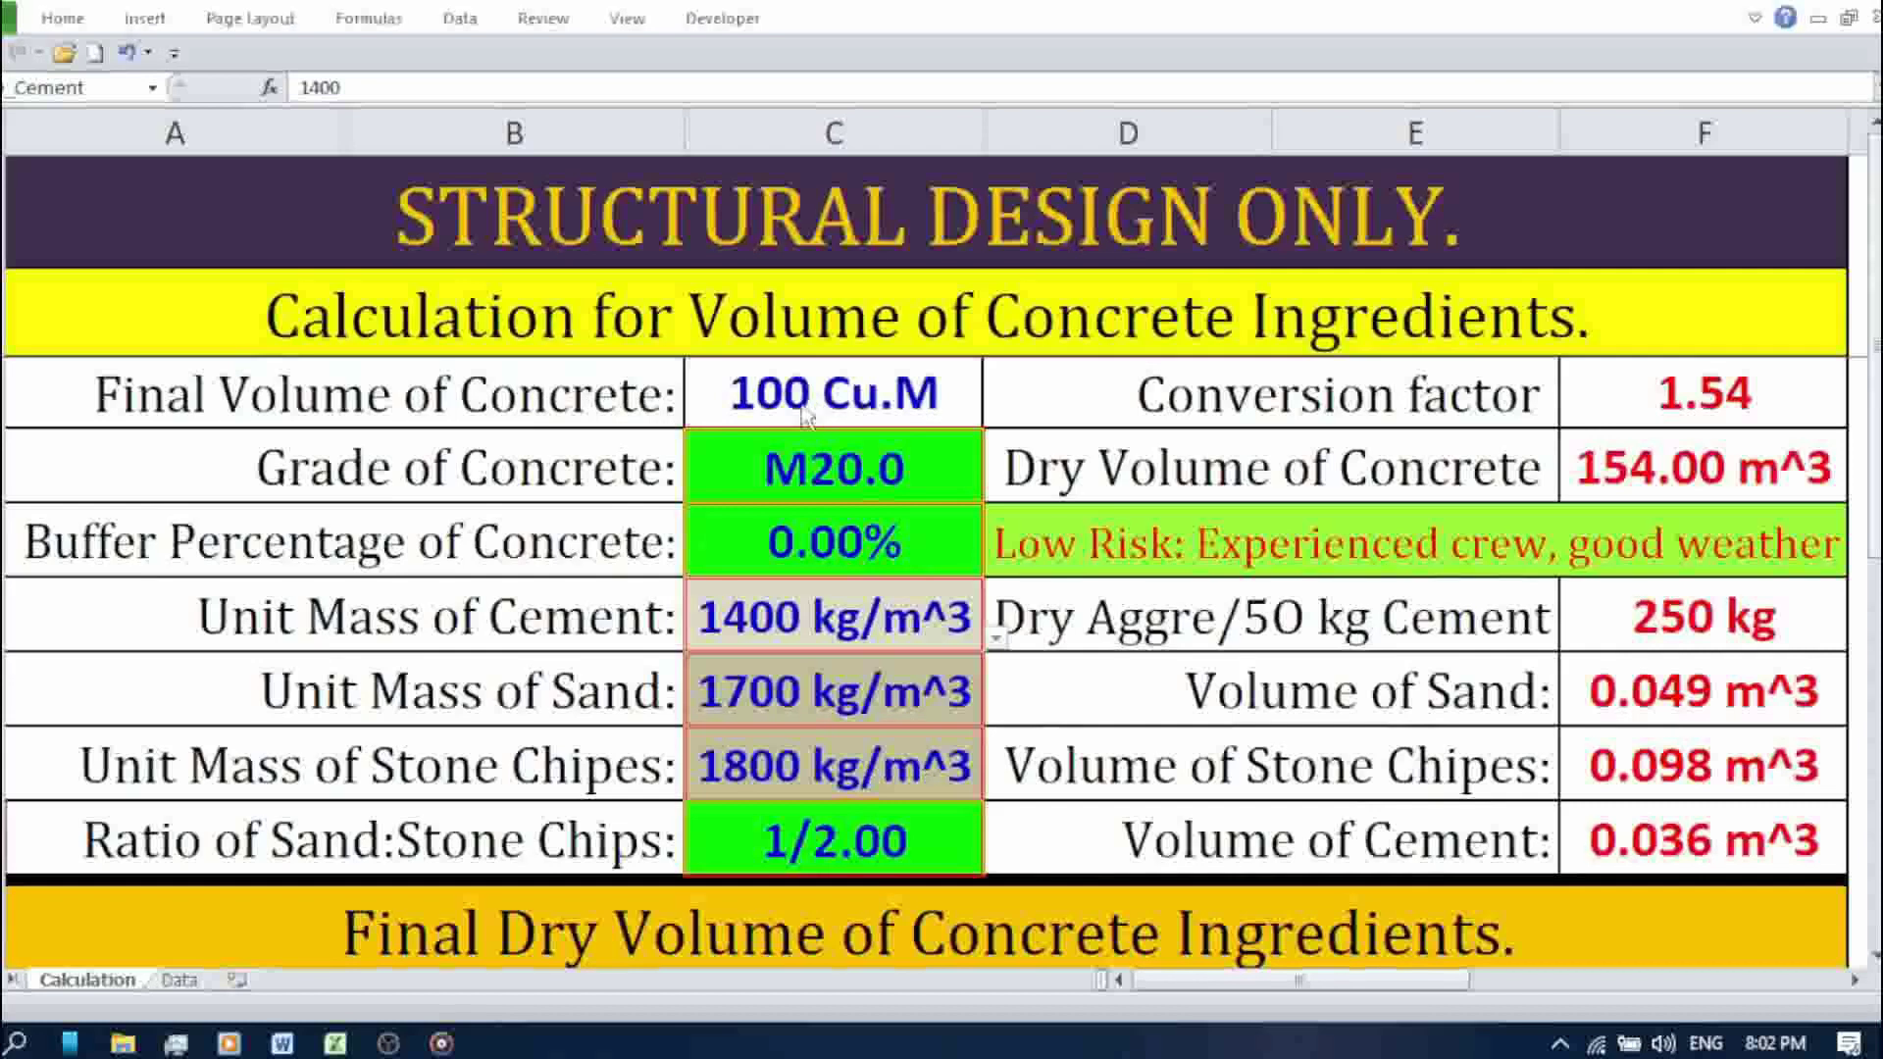
# Step: In the calculator spreadsheet, try the M5 concrete grade, then set it back to M20
pyautogui.hotkey('alt', 'Tab')
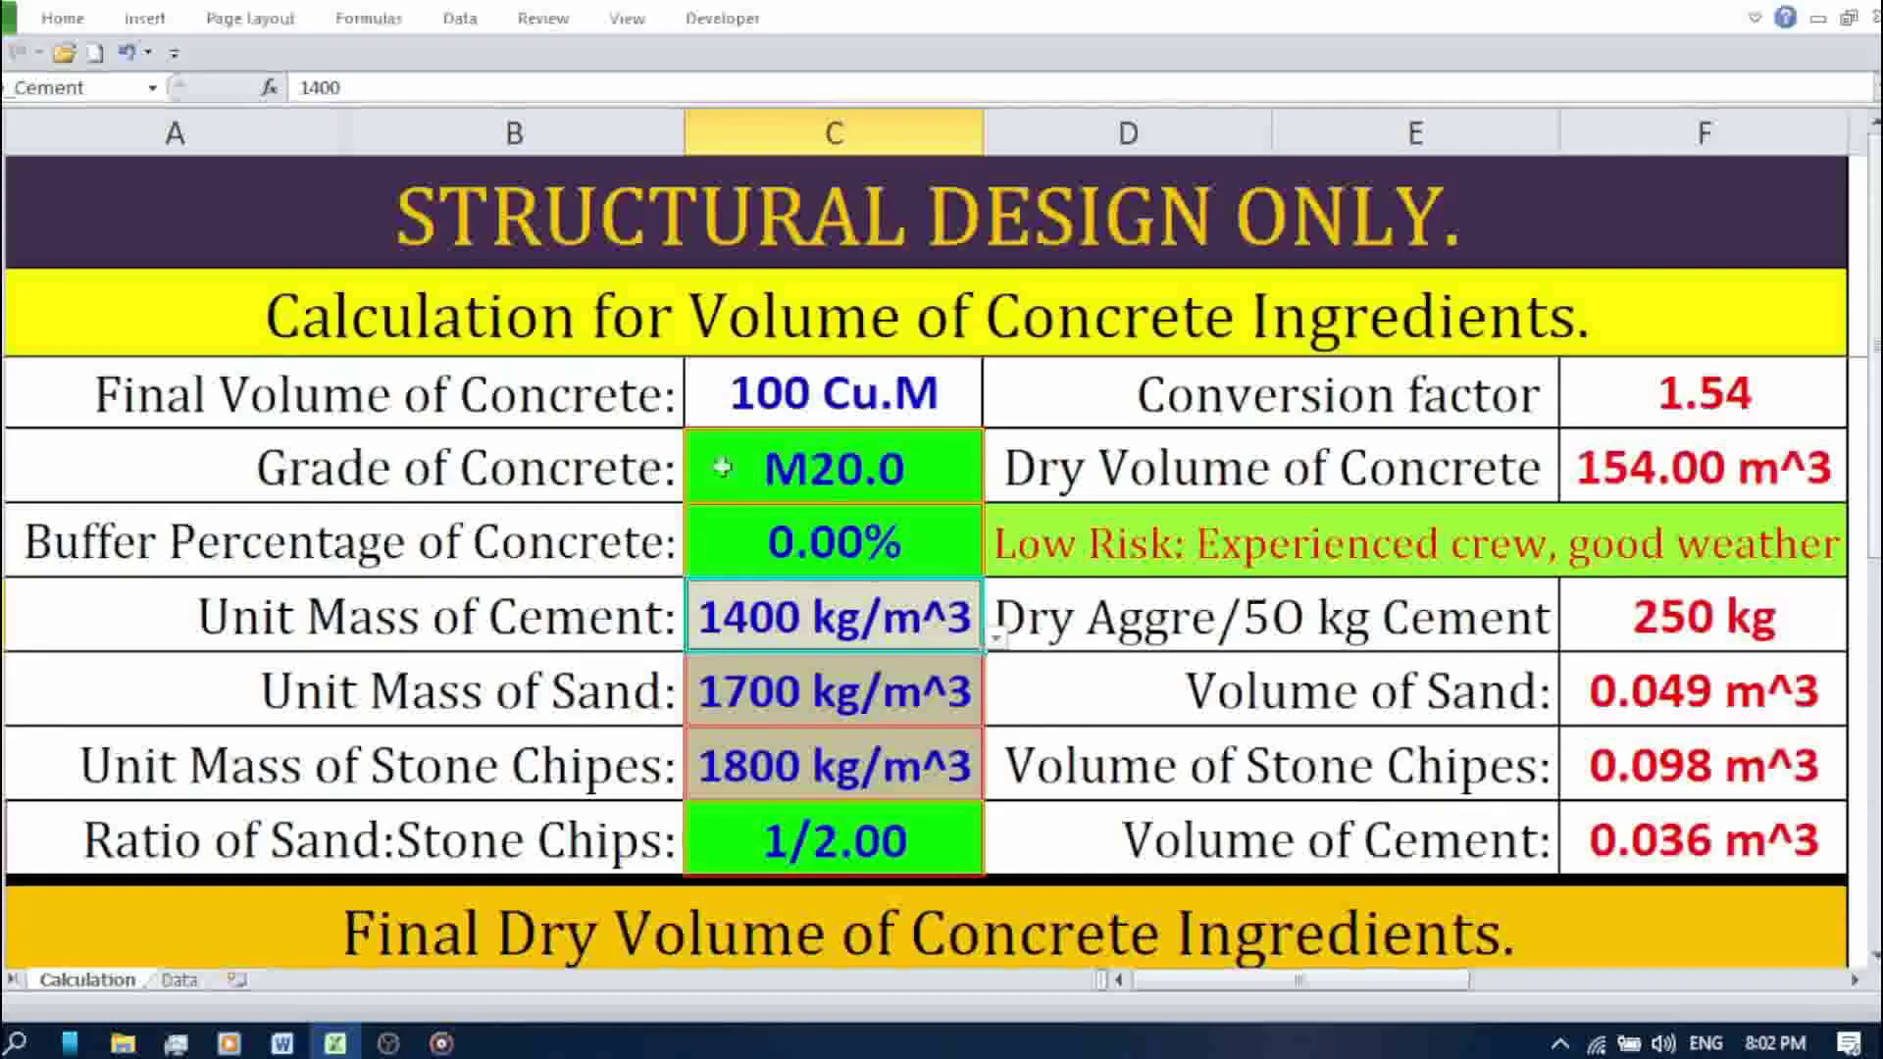
pyautogui.click(918, 461)
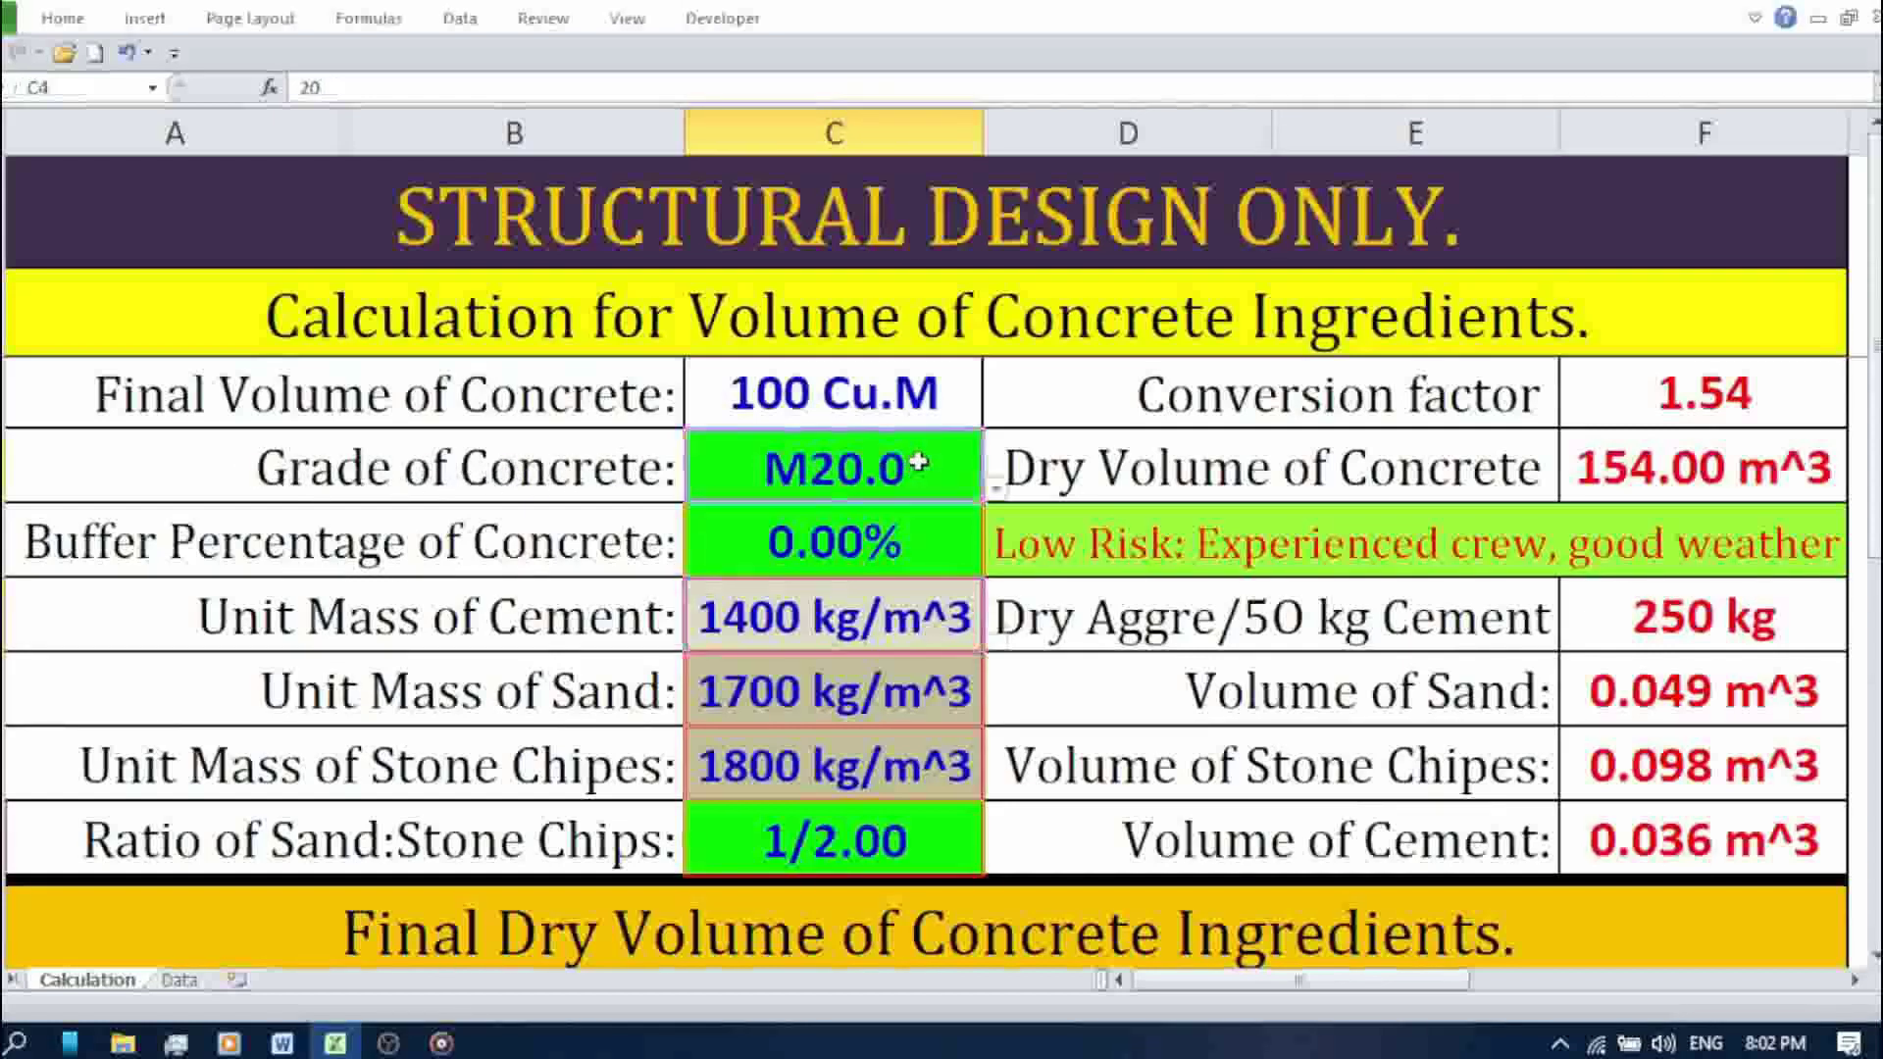
pyautogui.click(994, 491)
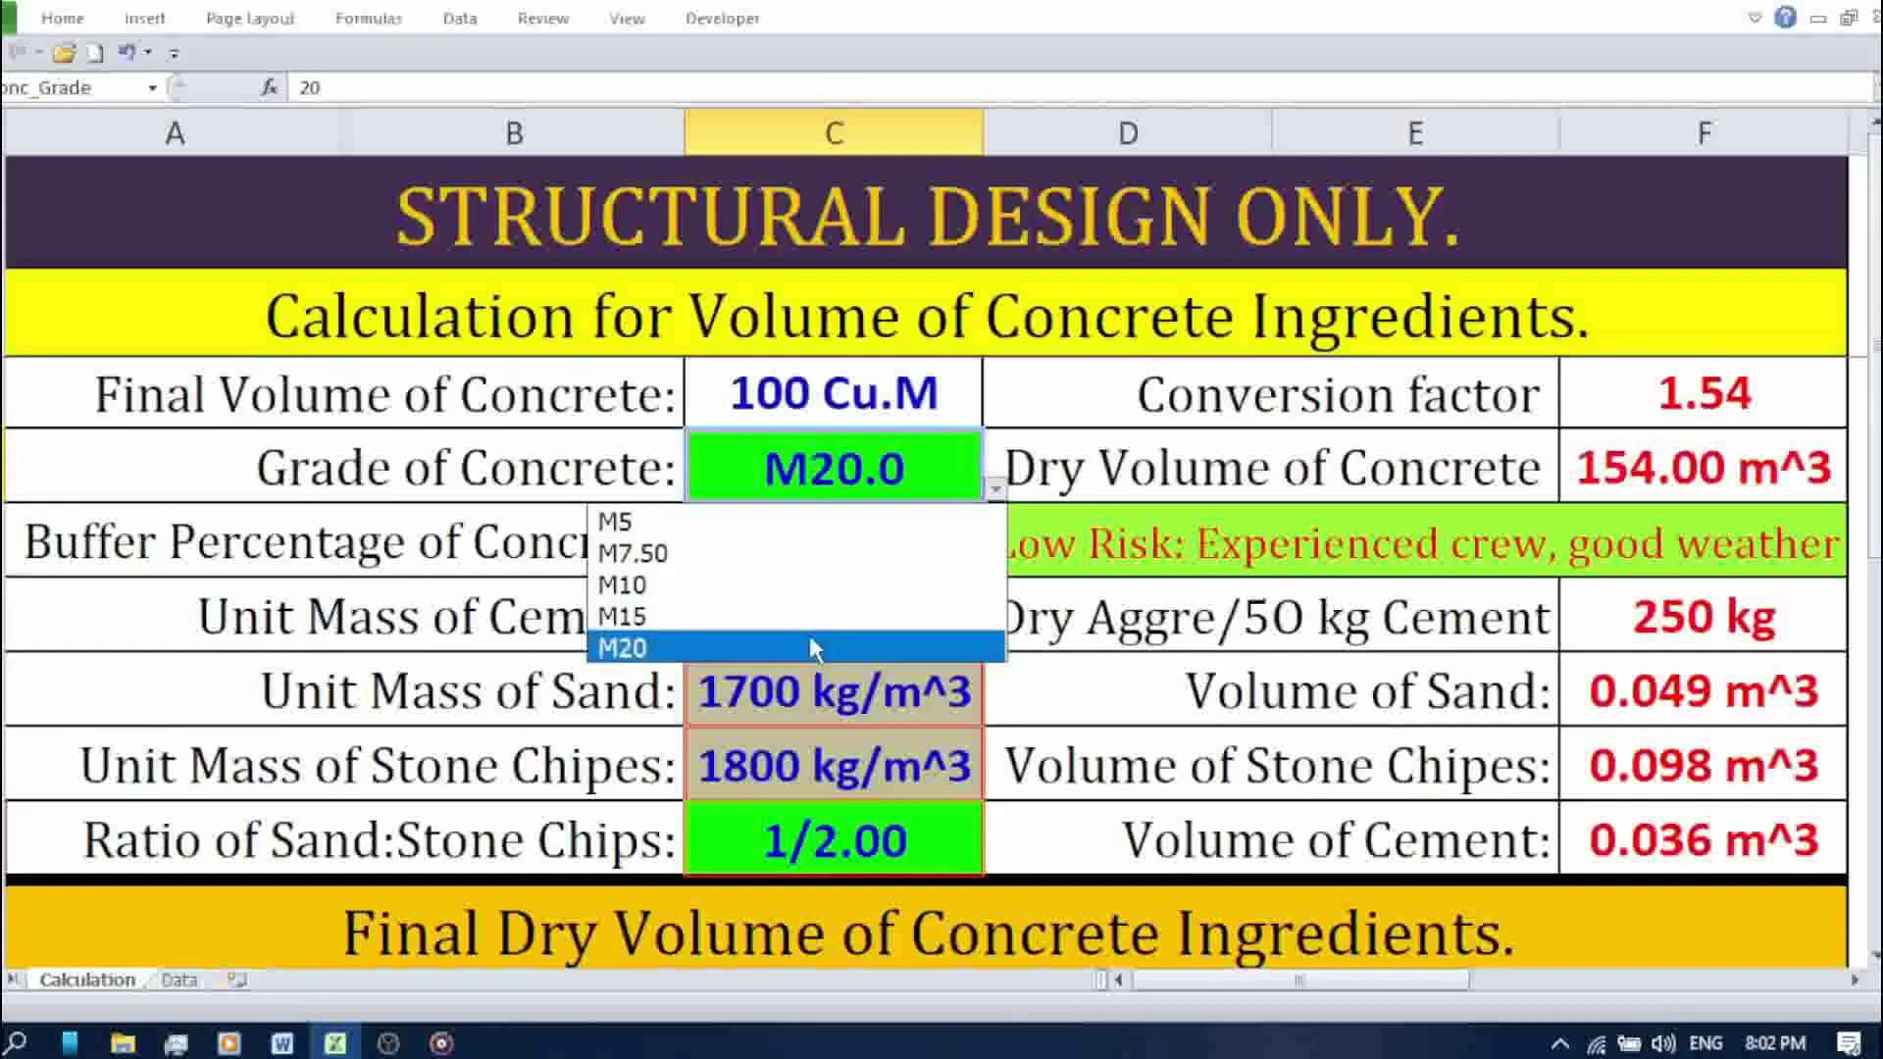
pyautogui.click(760, 523)
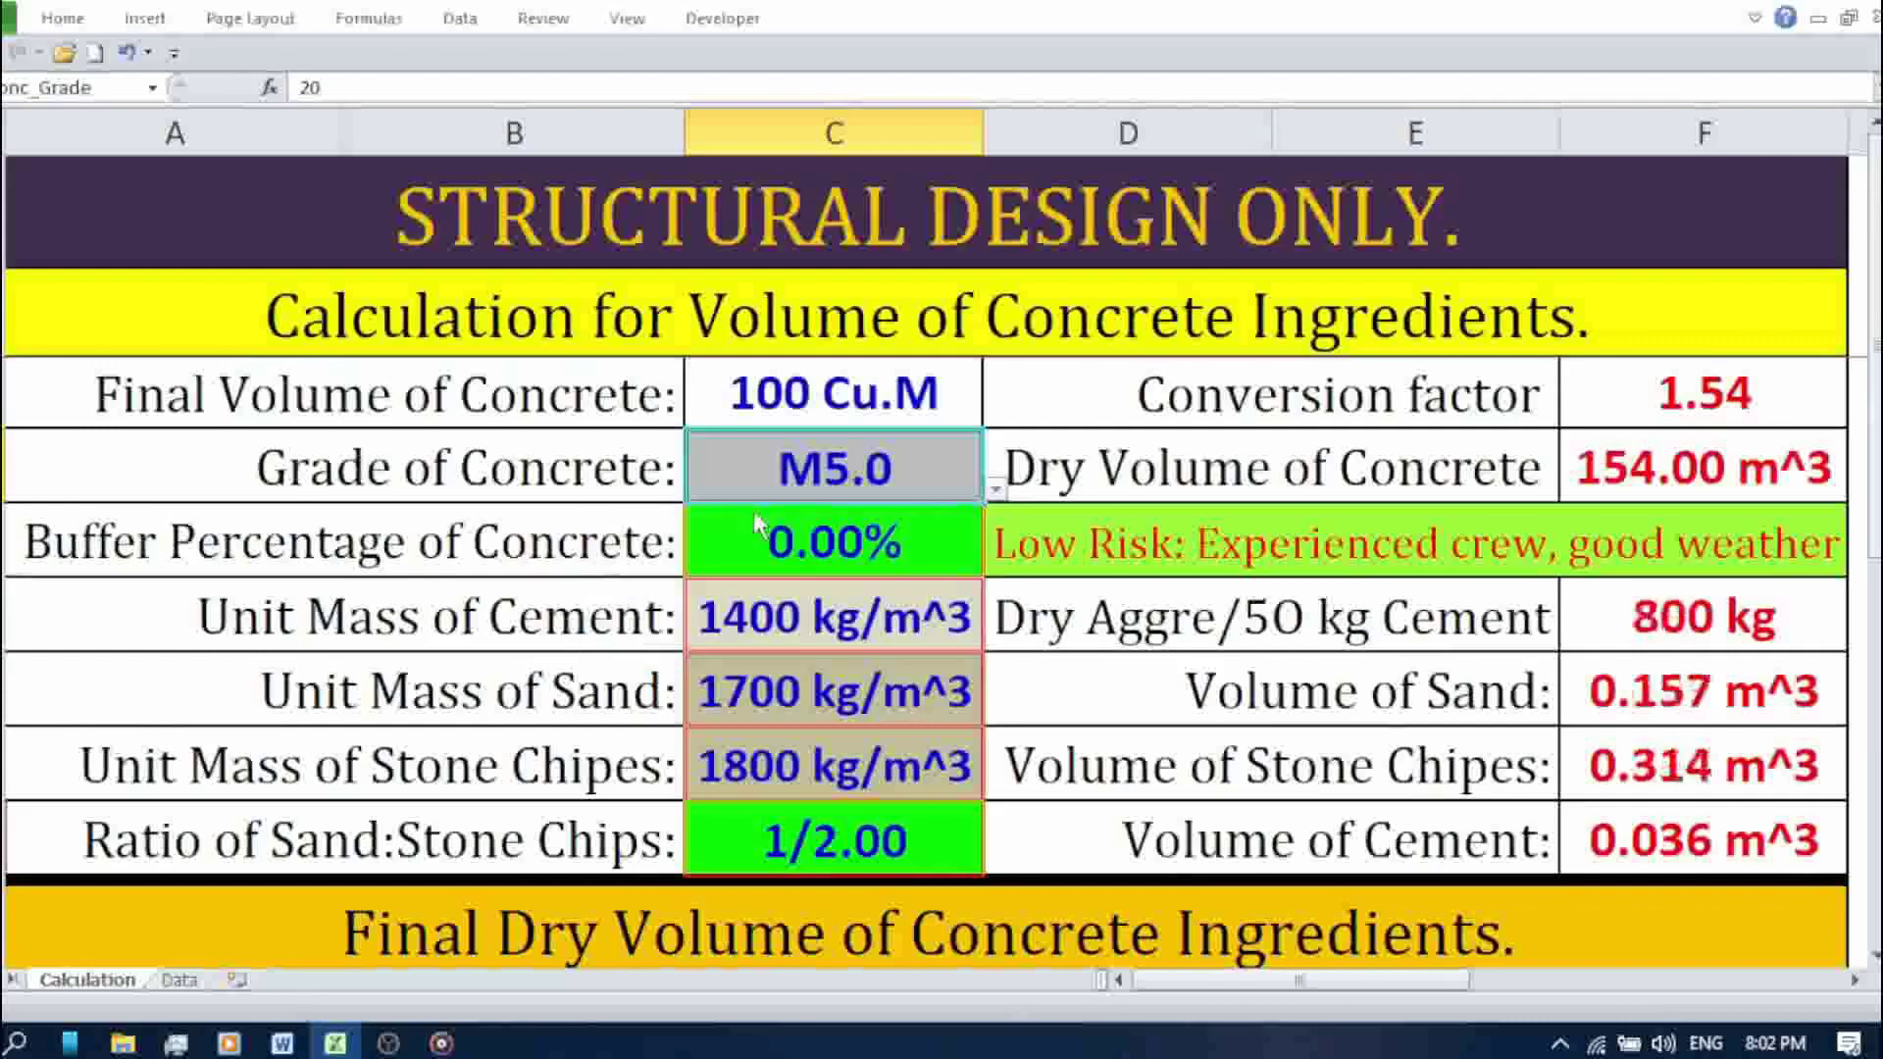
pyautogui.click(573, 456)
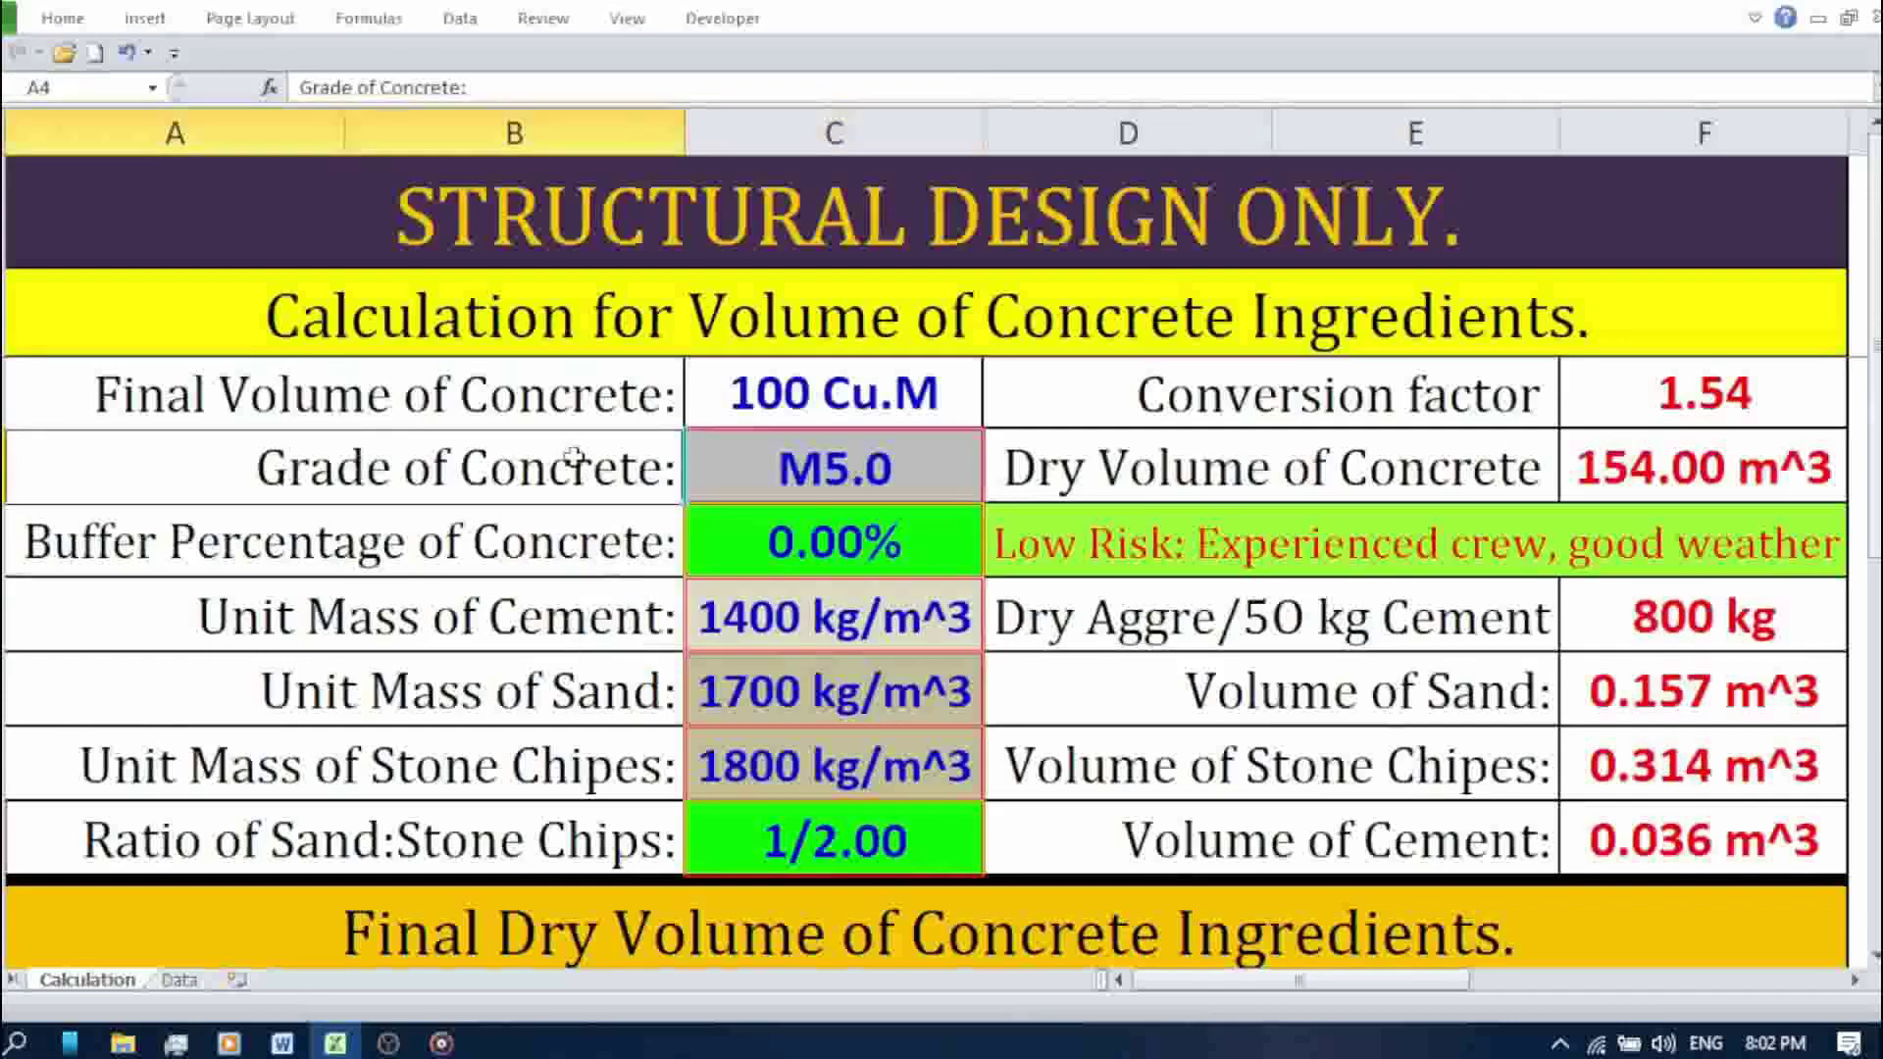
pyautogui.click(966, 469)
pyautogui.click(996, 489)
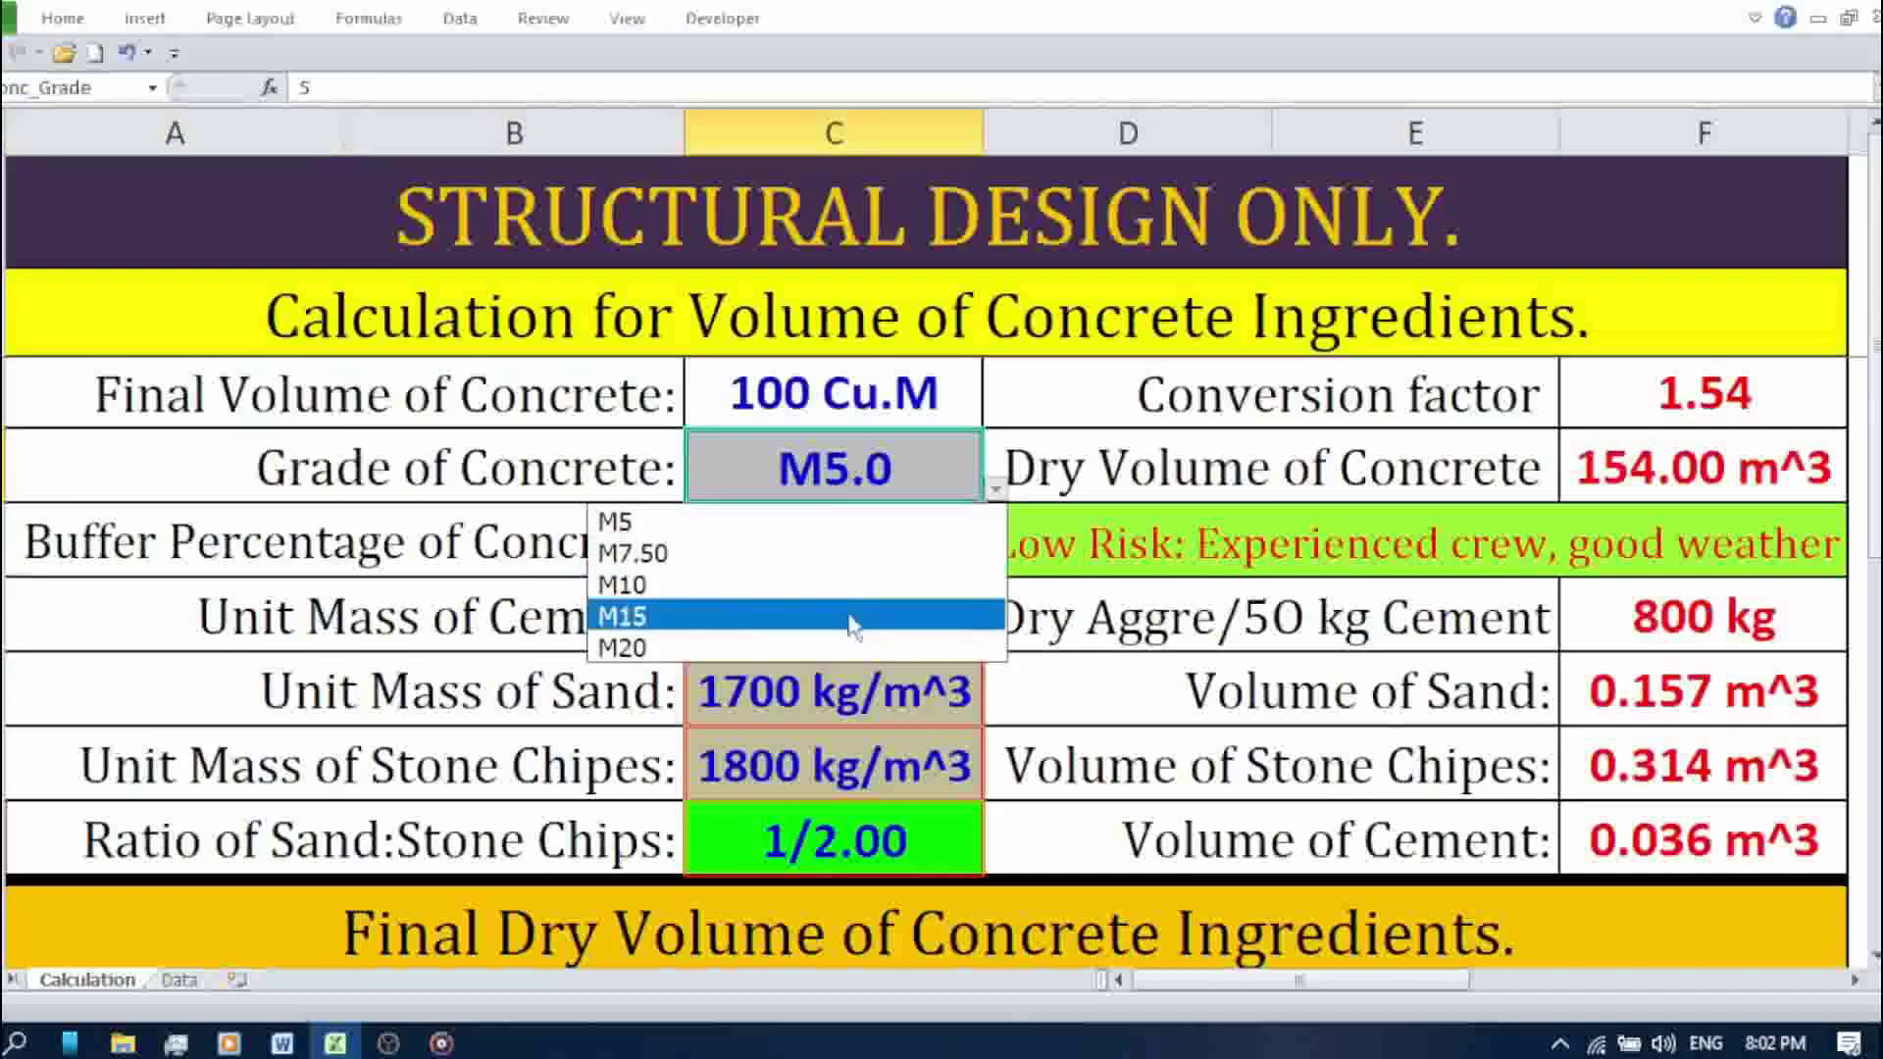
pyautogui.click(846, 635)
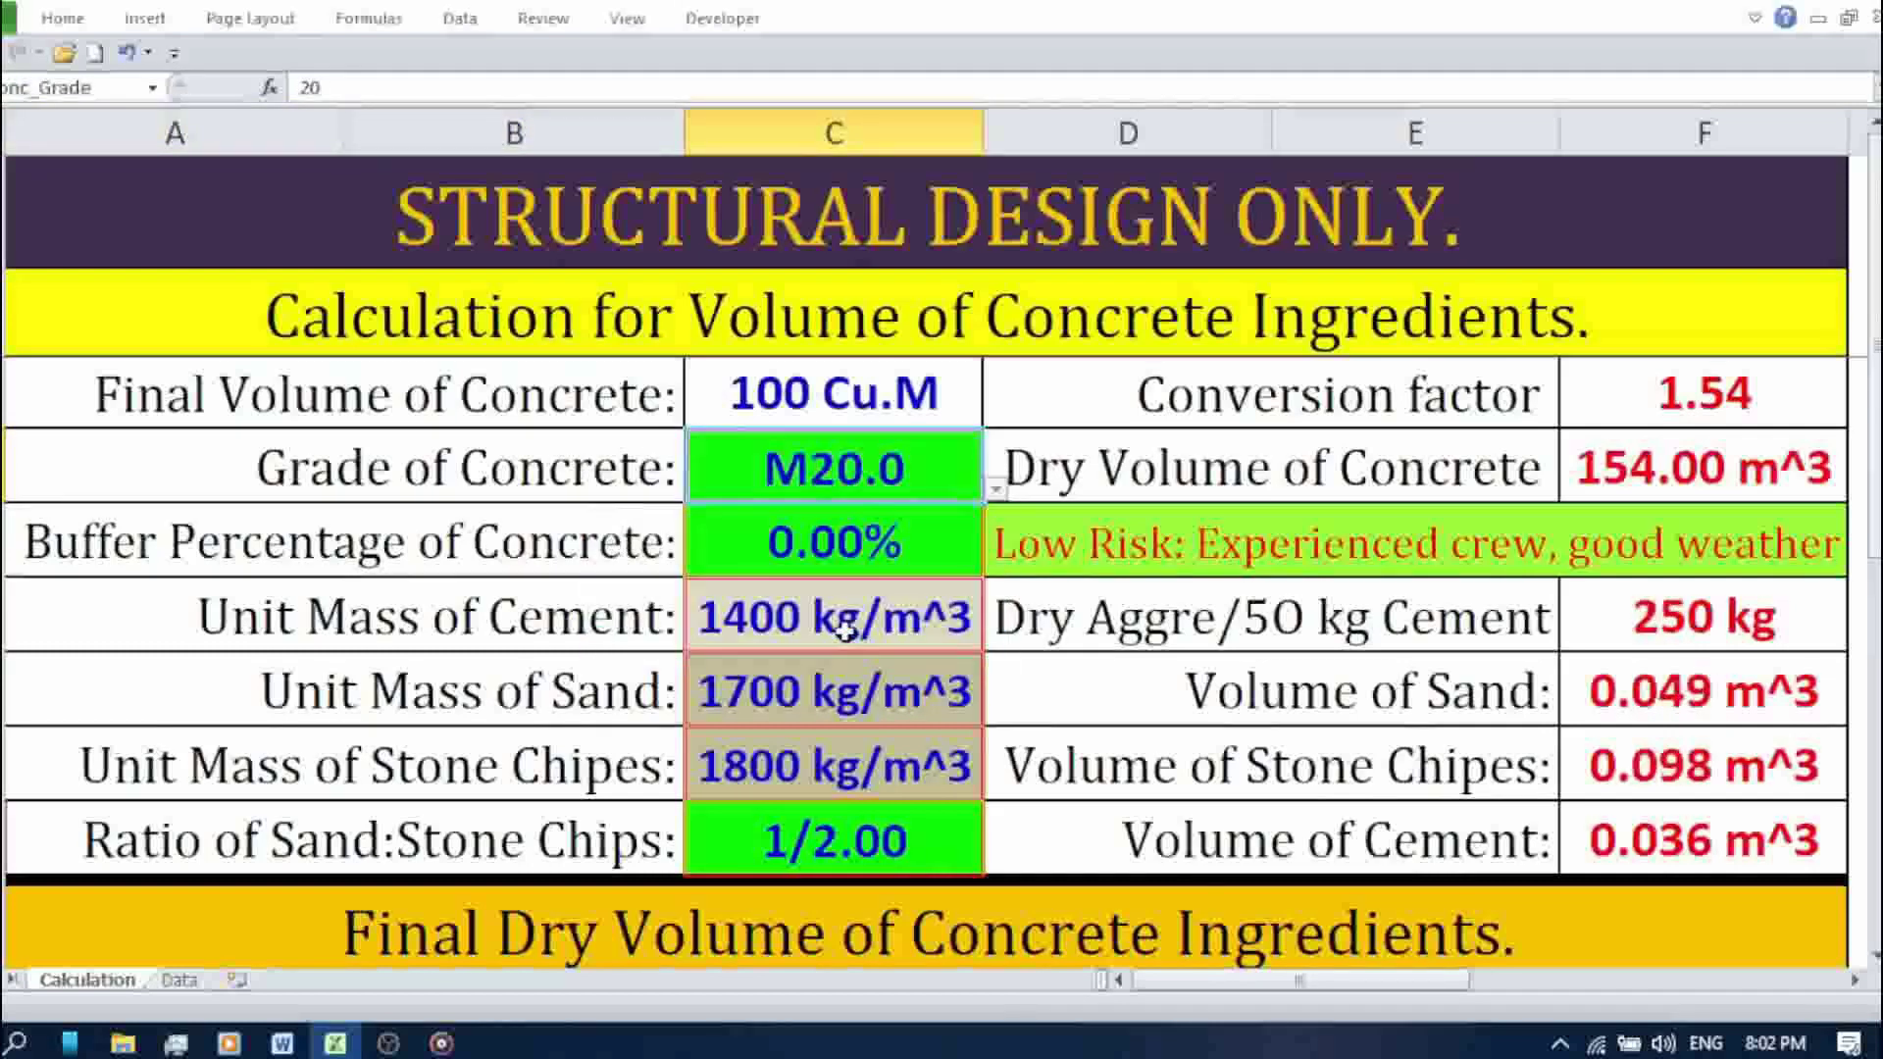
# Step: Browse the buffer percentage list and leave the buffer at 0.00%
pyautogui.click(420, 548)
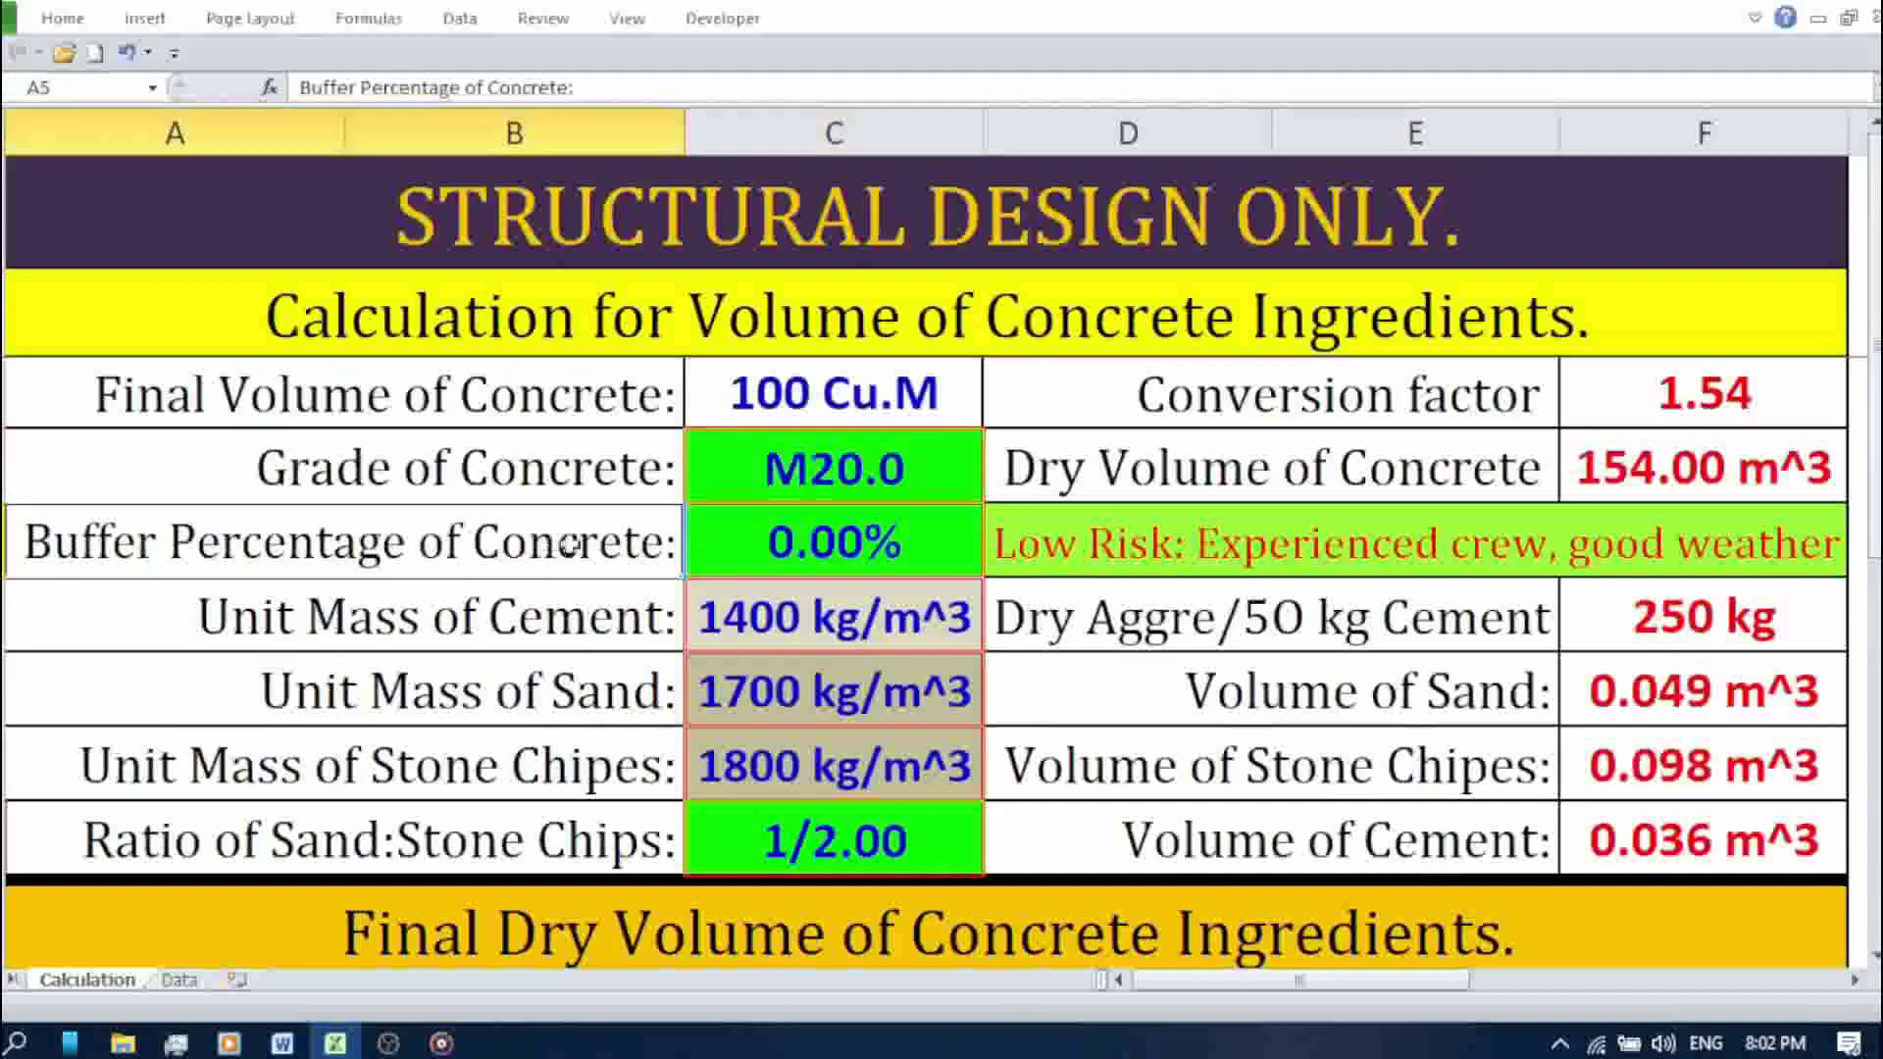
pyautogui.click(937, 539)
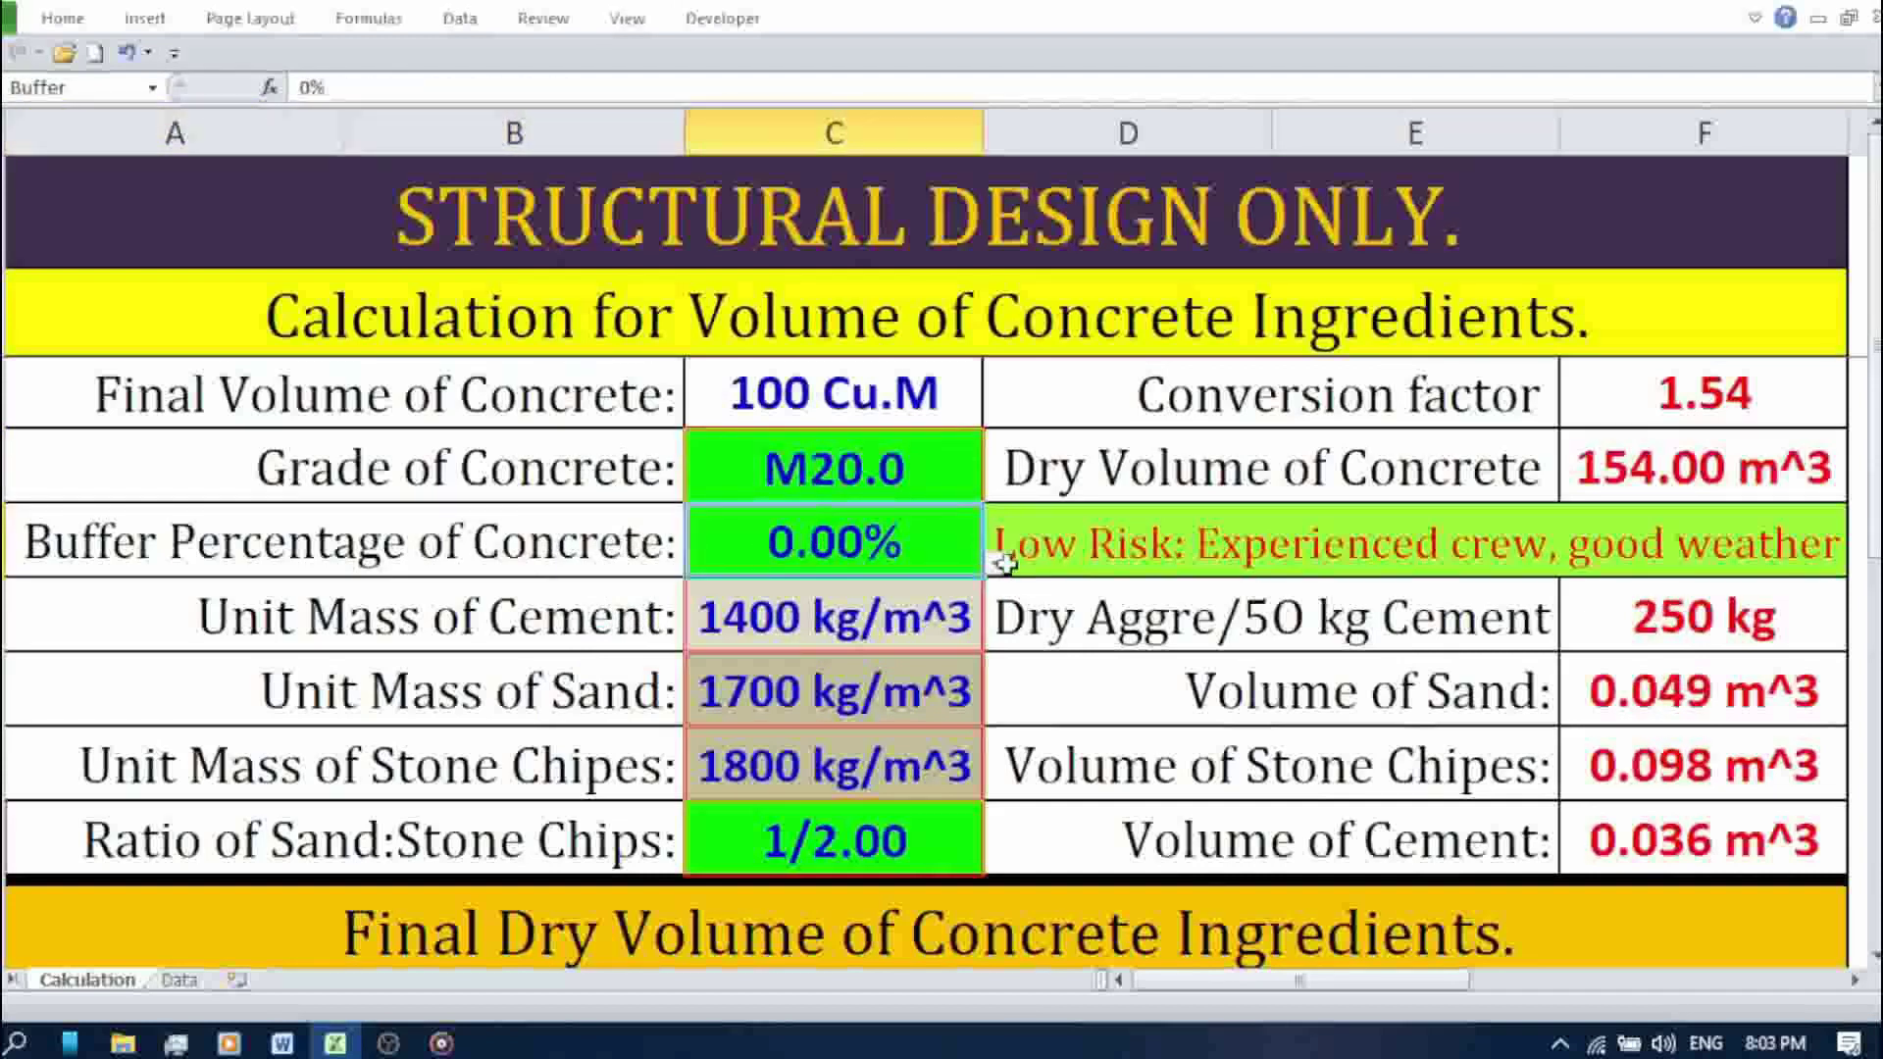
pyautogui.click(997, 566)
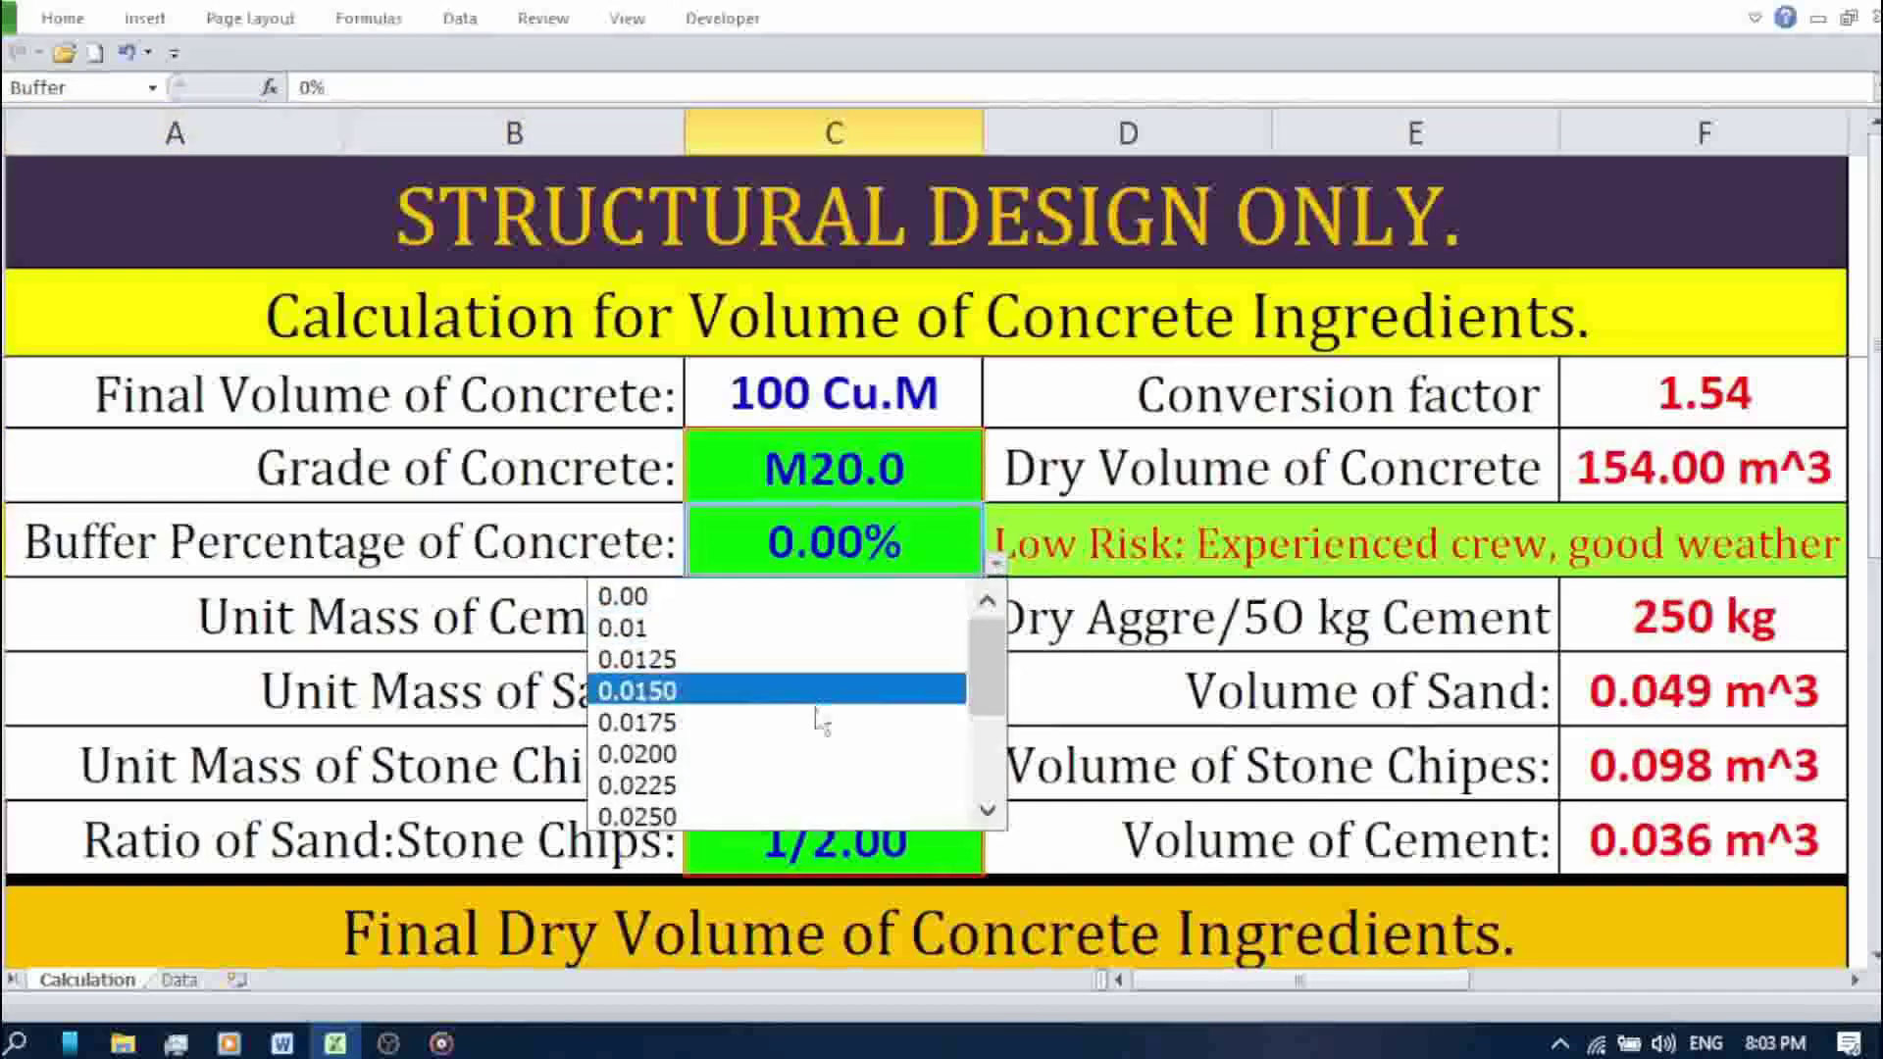
pyautogui.click(991, 810)
pyautogui.click(991, 810)
pyautogui.click(990, 810)
pyautogui.click(990, 811)
pyautogui.click(991, 810)
pyautogui.click(990, 810)
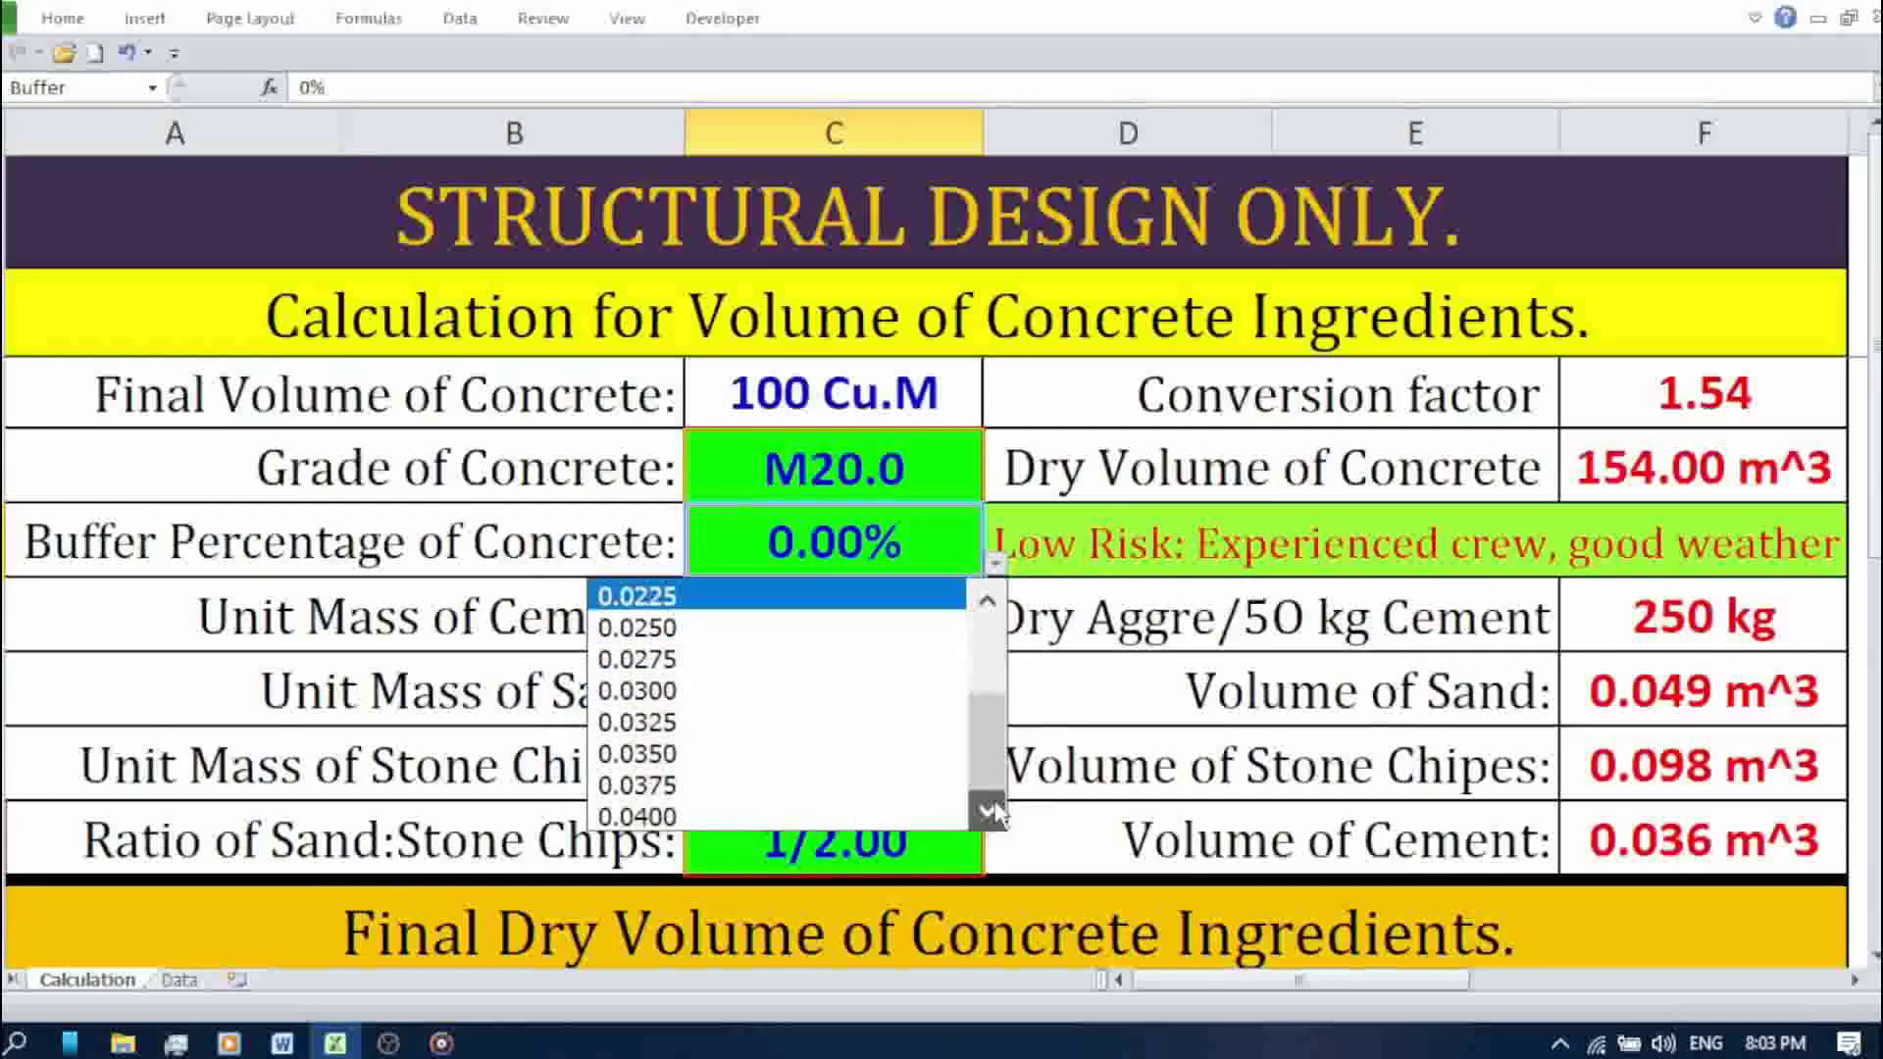
pyautogui.click(988, 603)
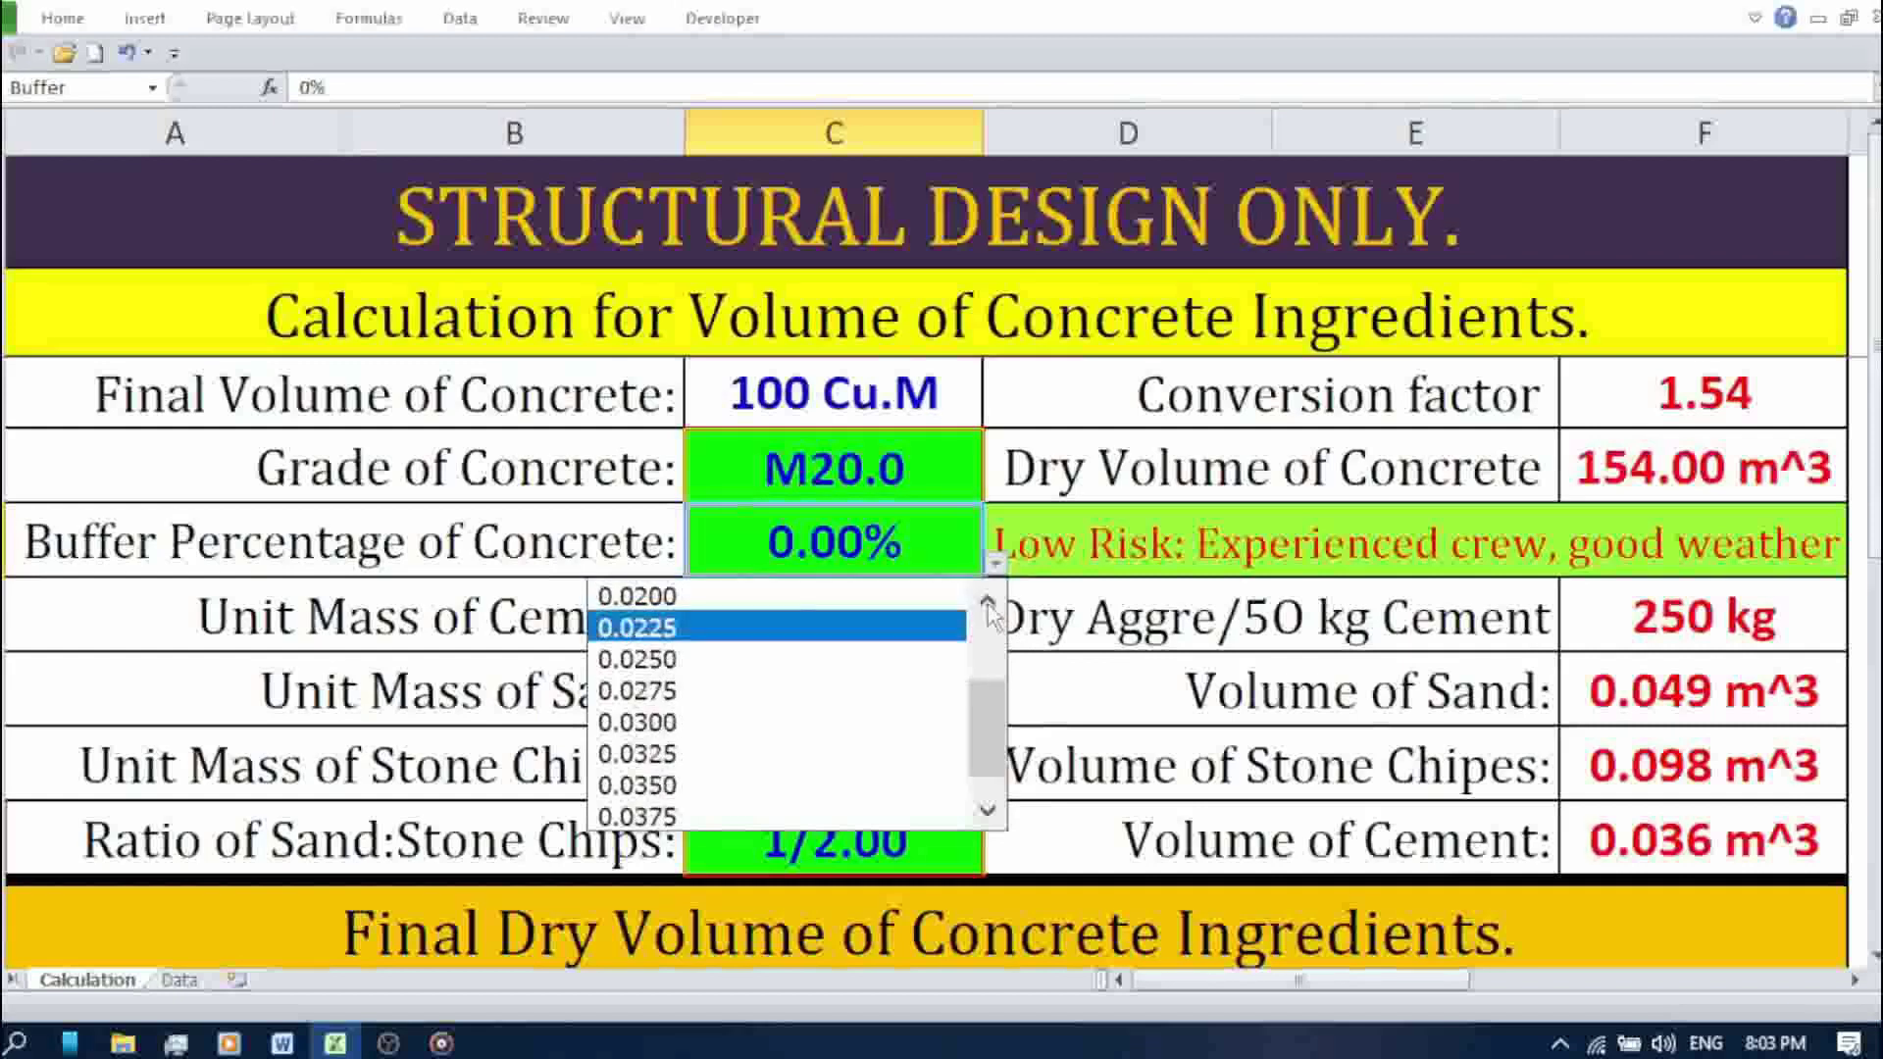
pyautogui.click(988, 602)
pyautogui.click(988, 603)
pyautogui.click(987, 602)
pyautogui.click(987, 602)
pyautogui.click(987, 603)
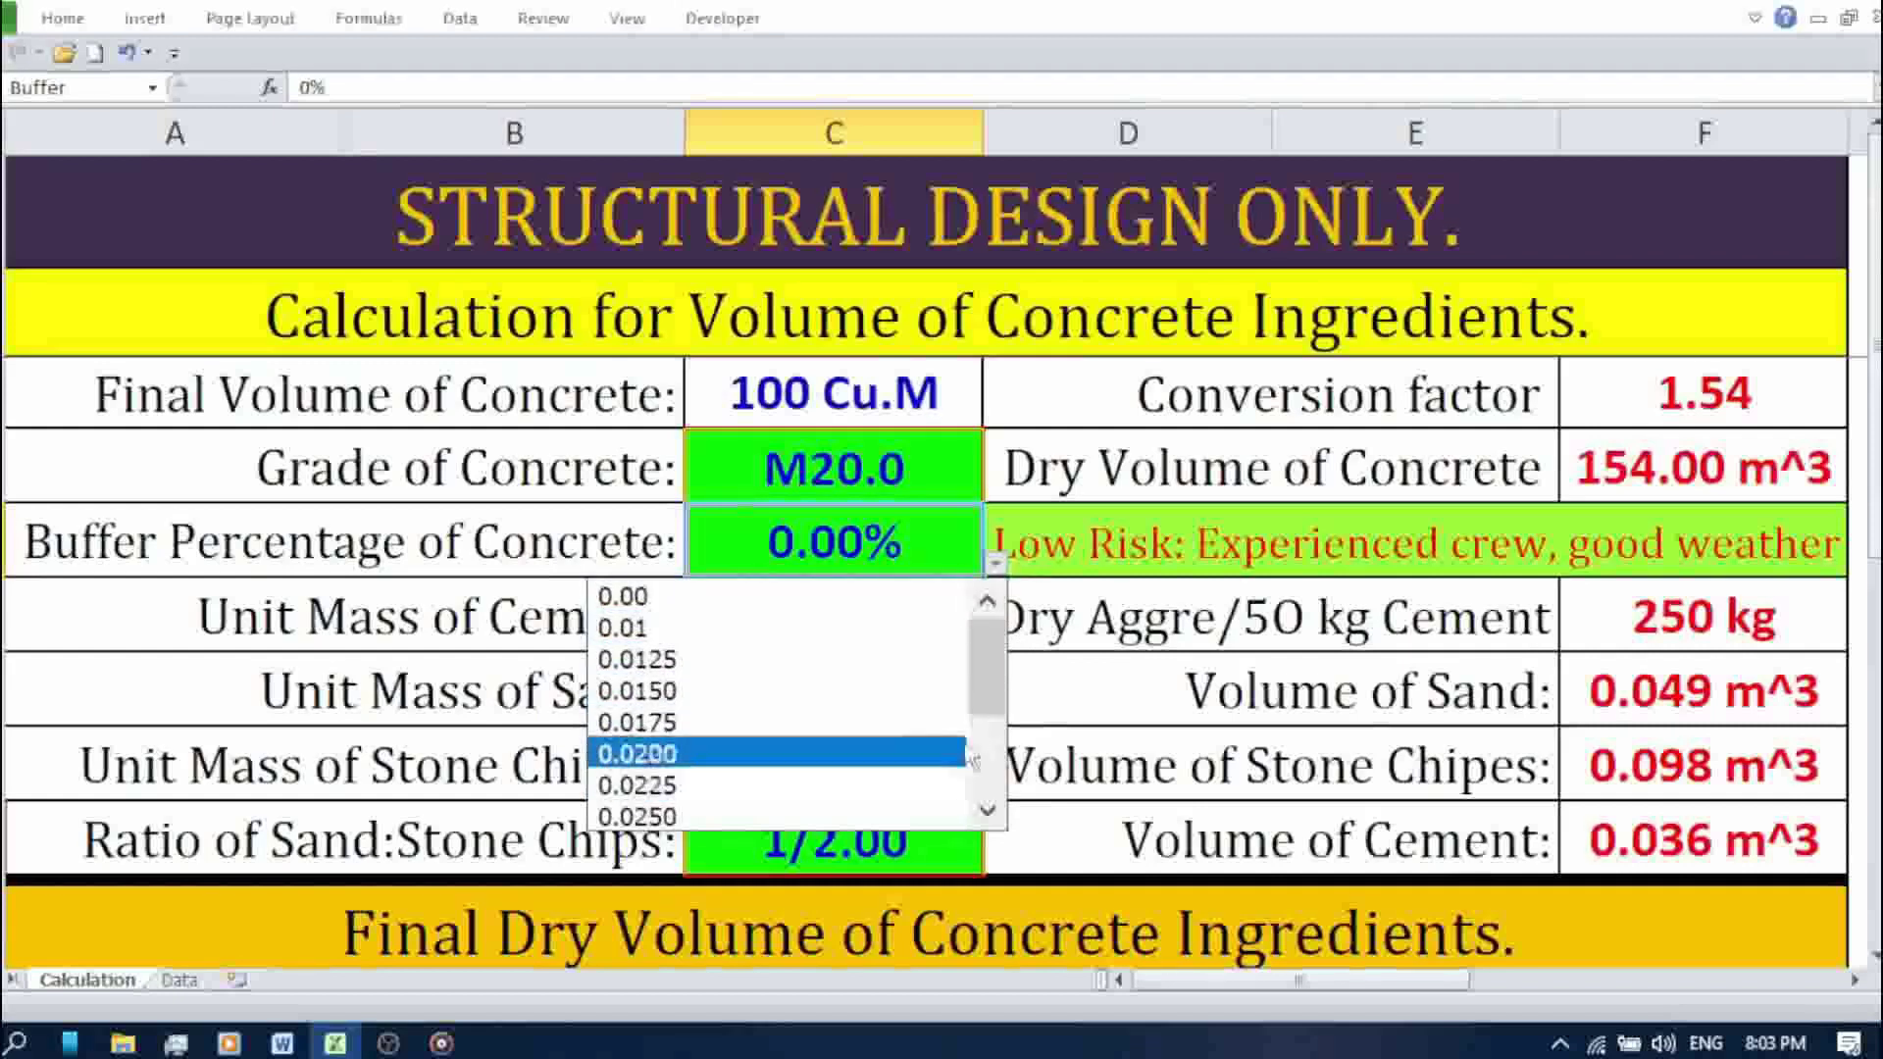
pyautogui.click(986, 818)
pyautogui.click(987, 818)
pyautogui.click(986, 818)
pyautogui.click(987, 818)
pyautogui.click(986, 818)
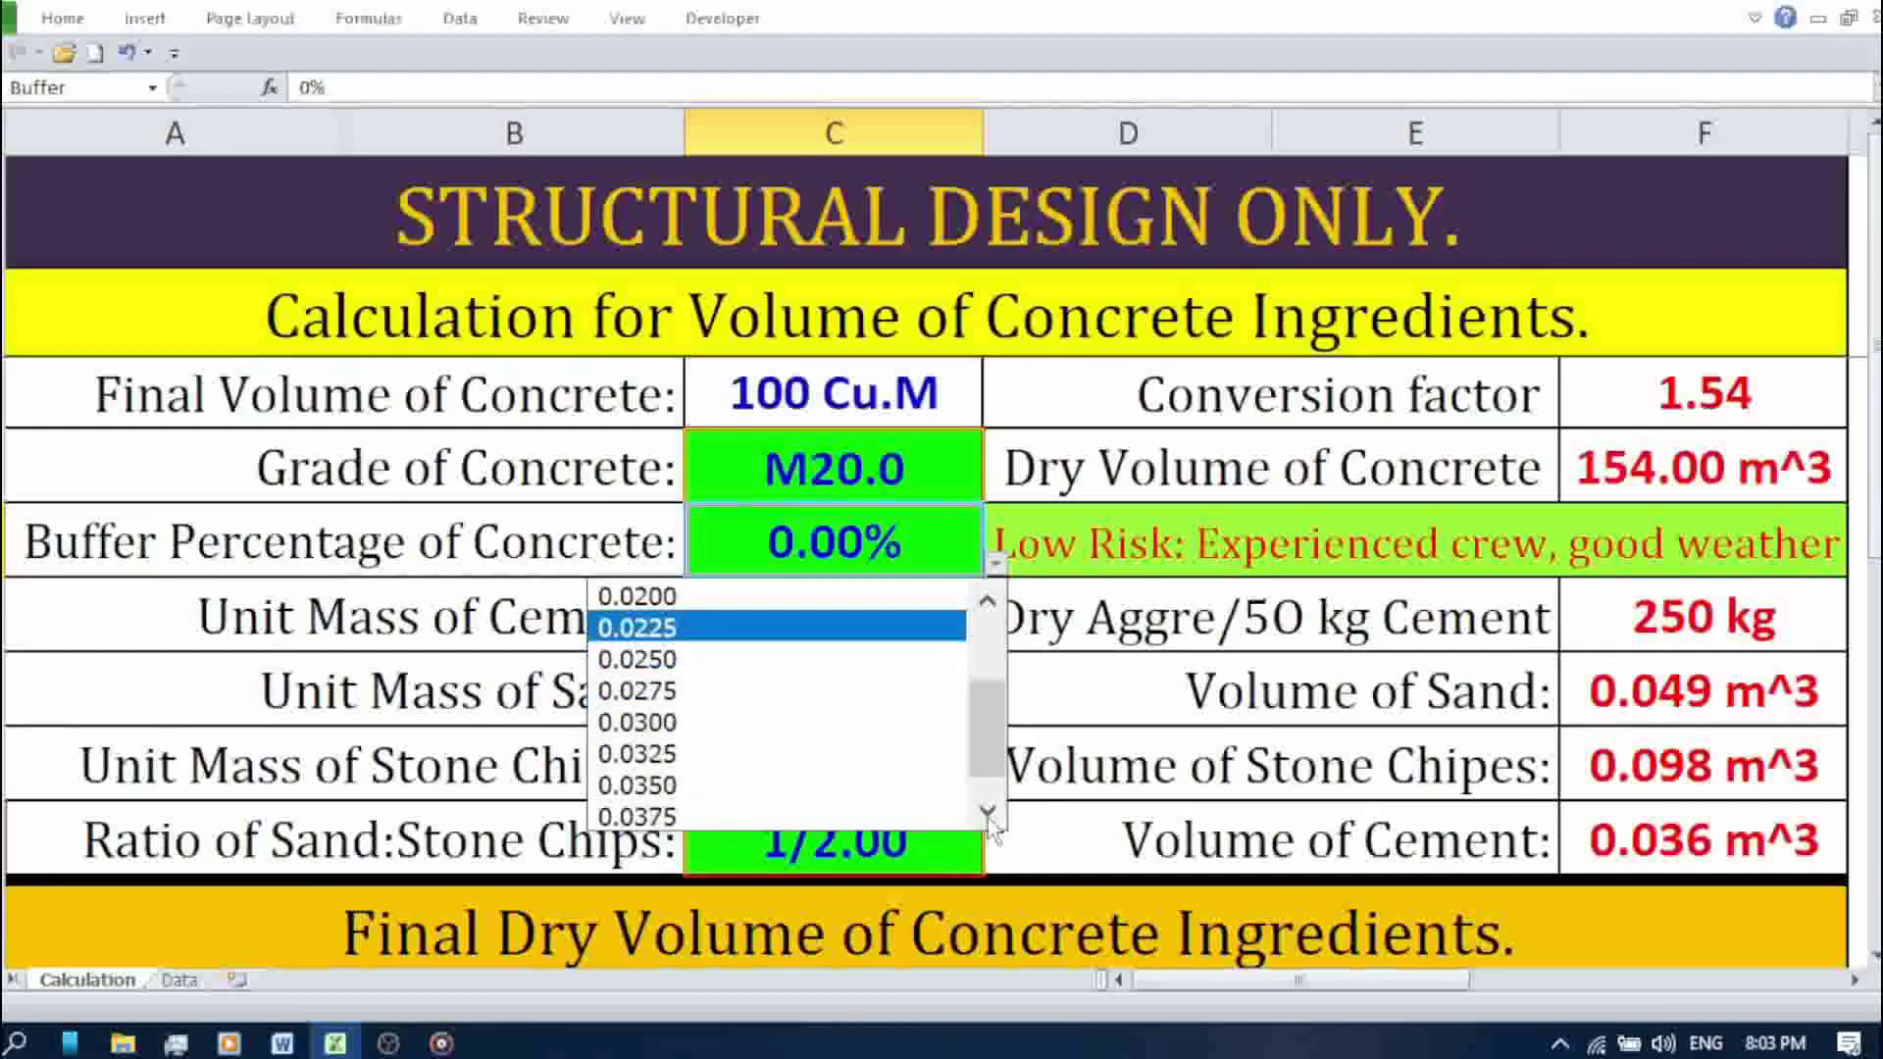
pyautogui.click(987, 818)
pyautogui.click(987, 818)
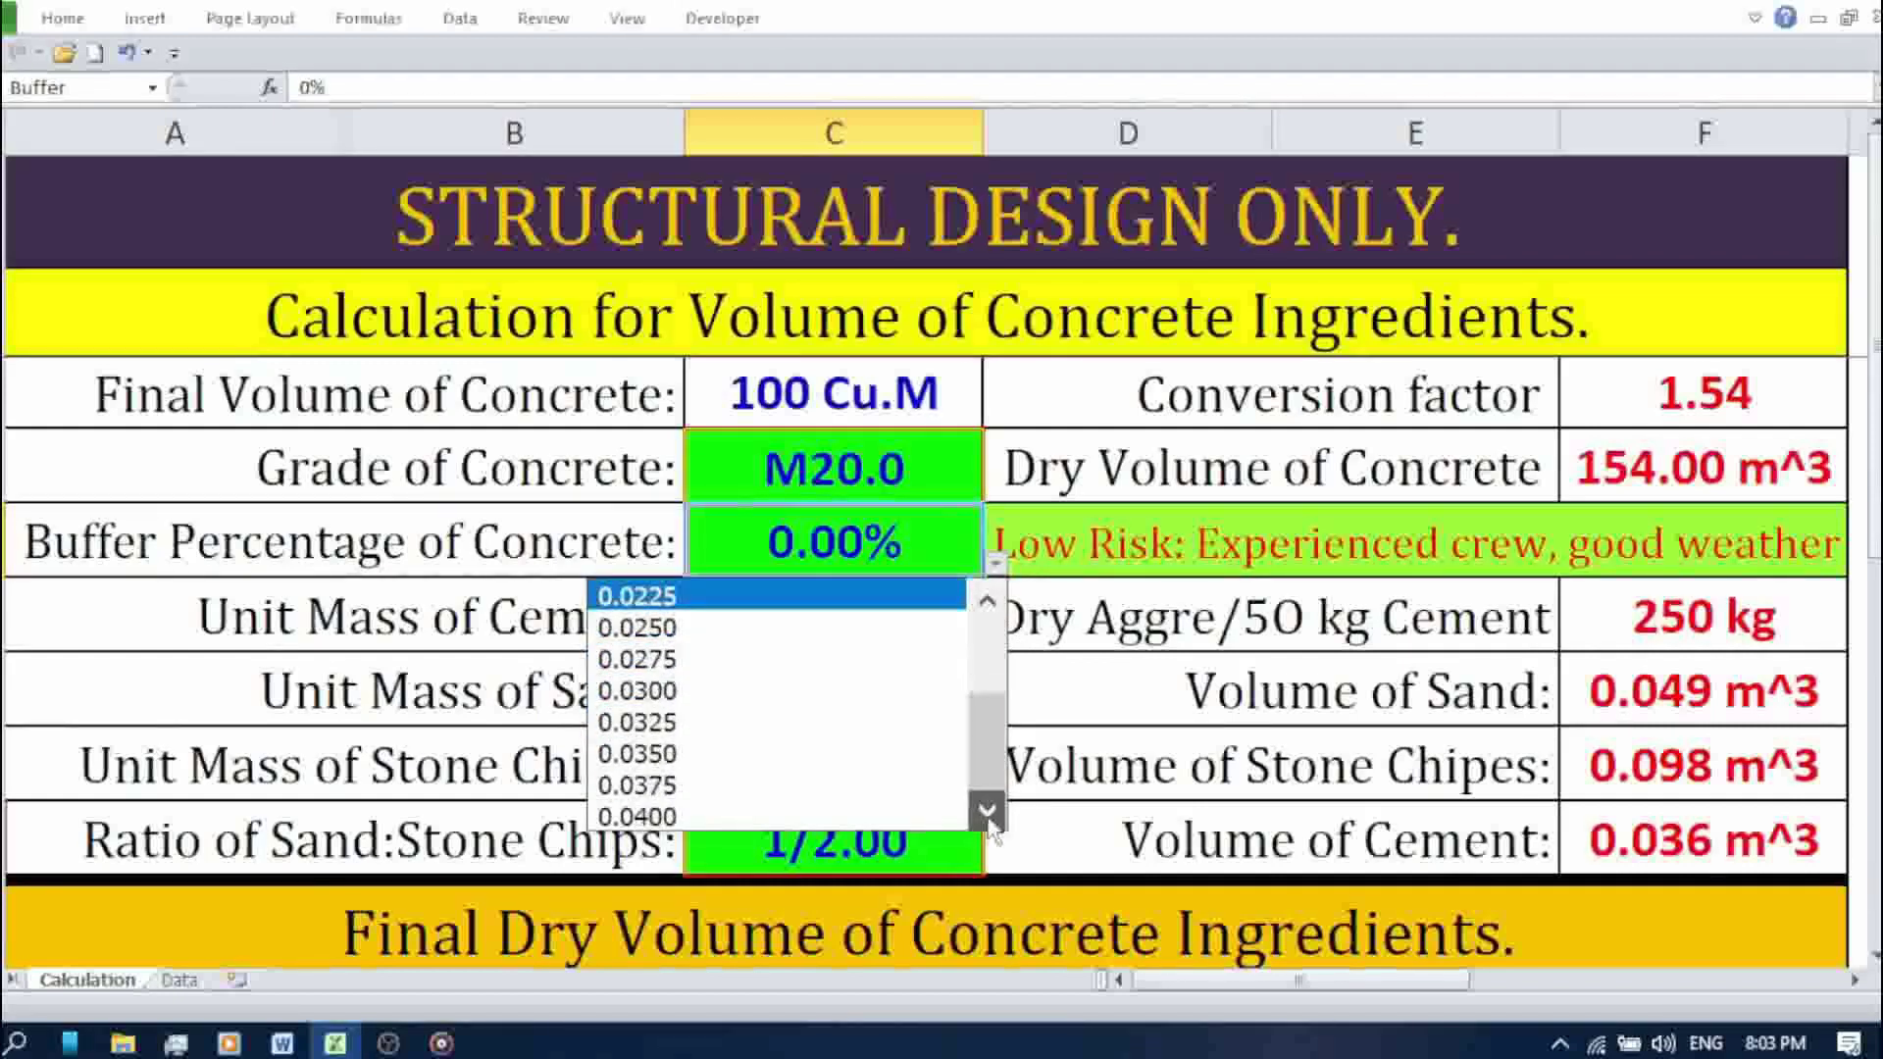
pyautogui.click(1076, 566)
# Step: Inspect the conversion factor formula in F3 and the dry volume formula
pyautogui.click(1038, 586)
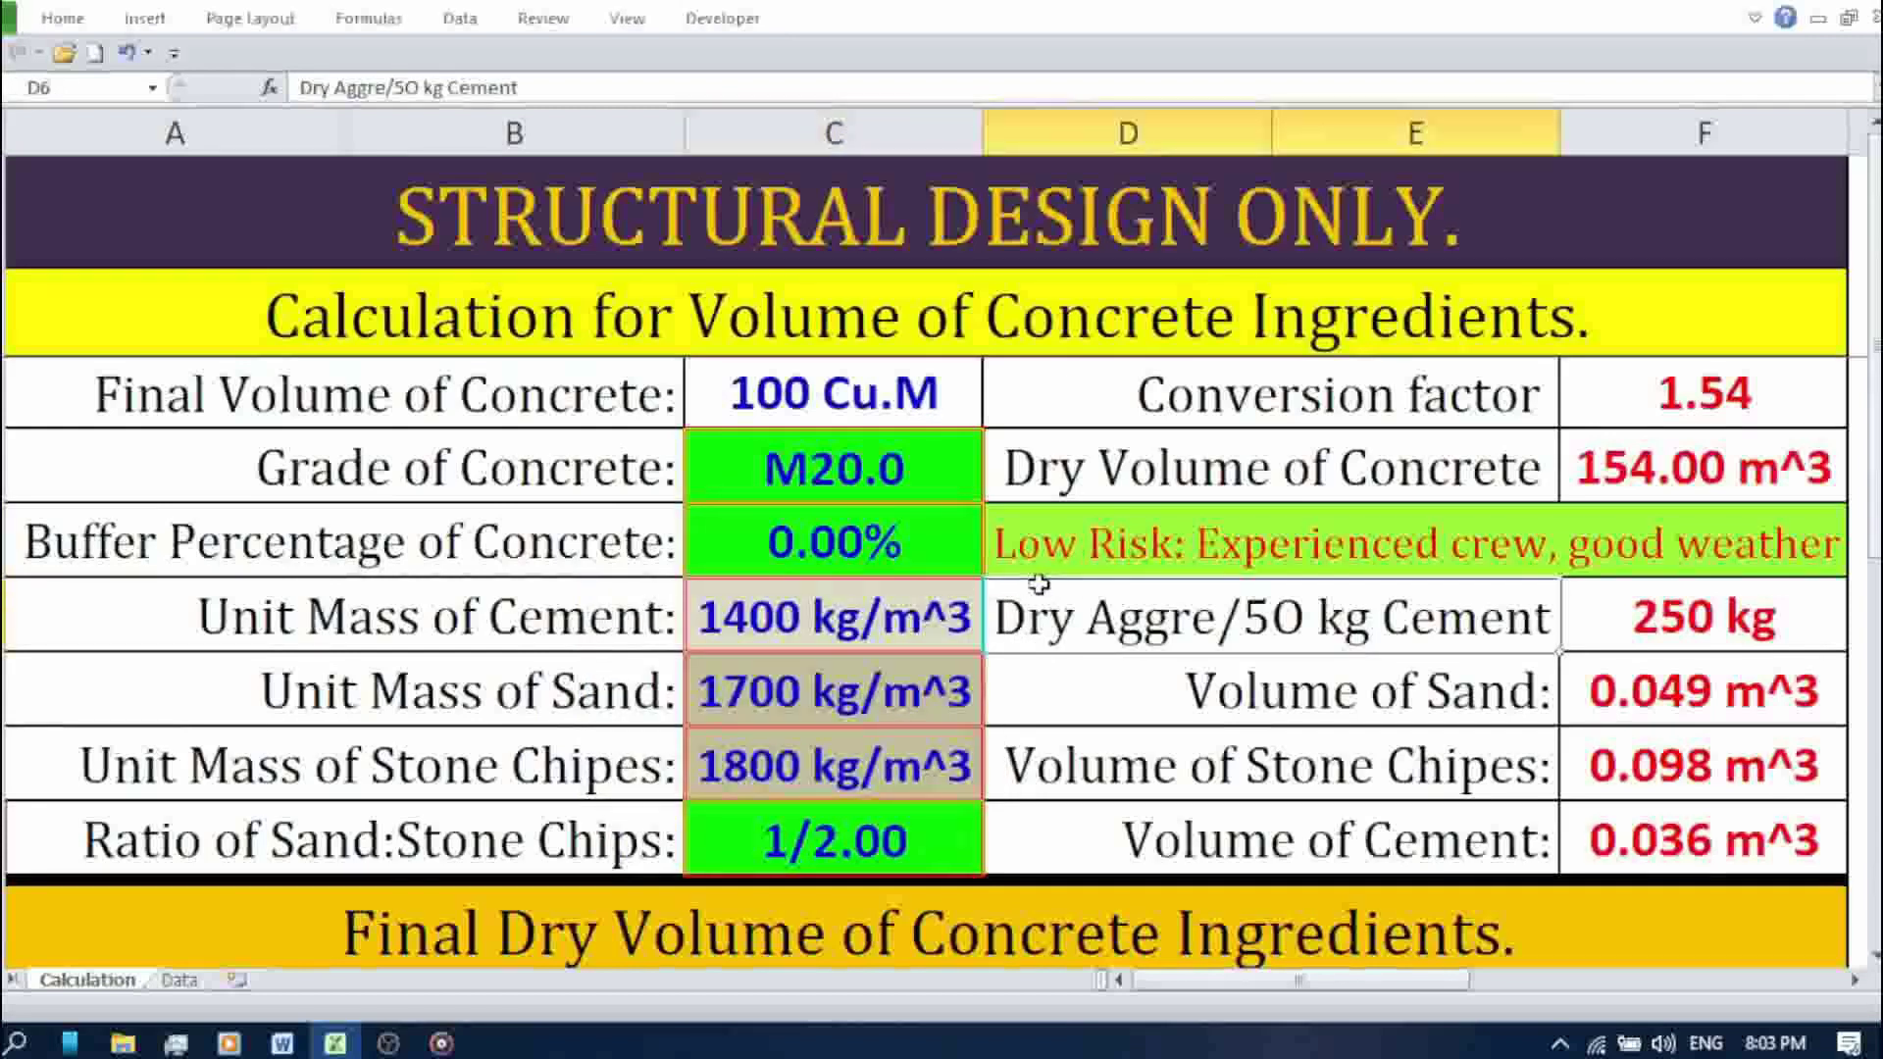
pyautogui.click(1198, 397)
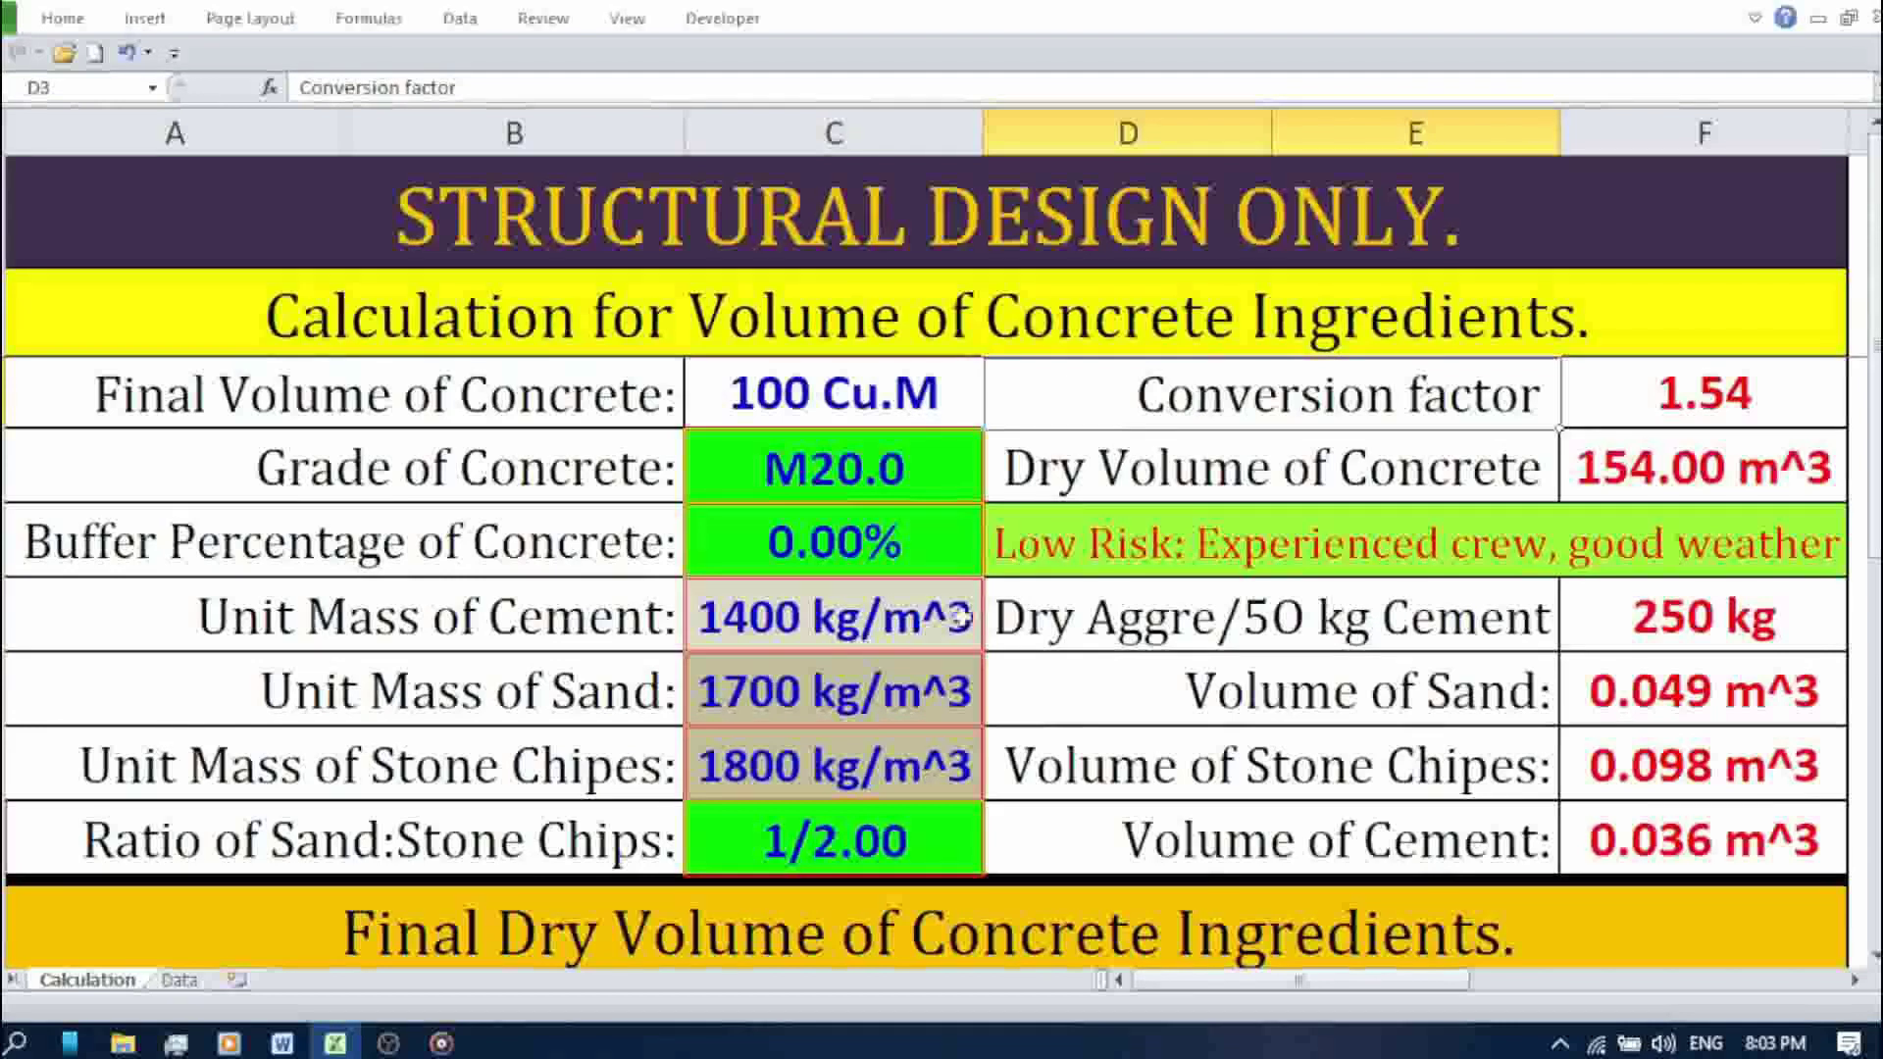
pyautogui.click(1707, 392)
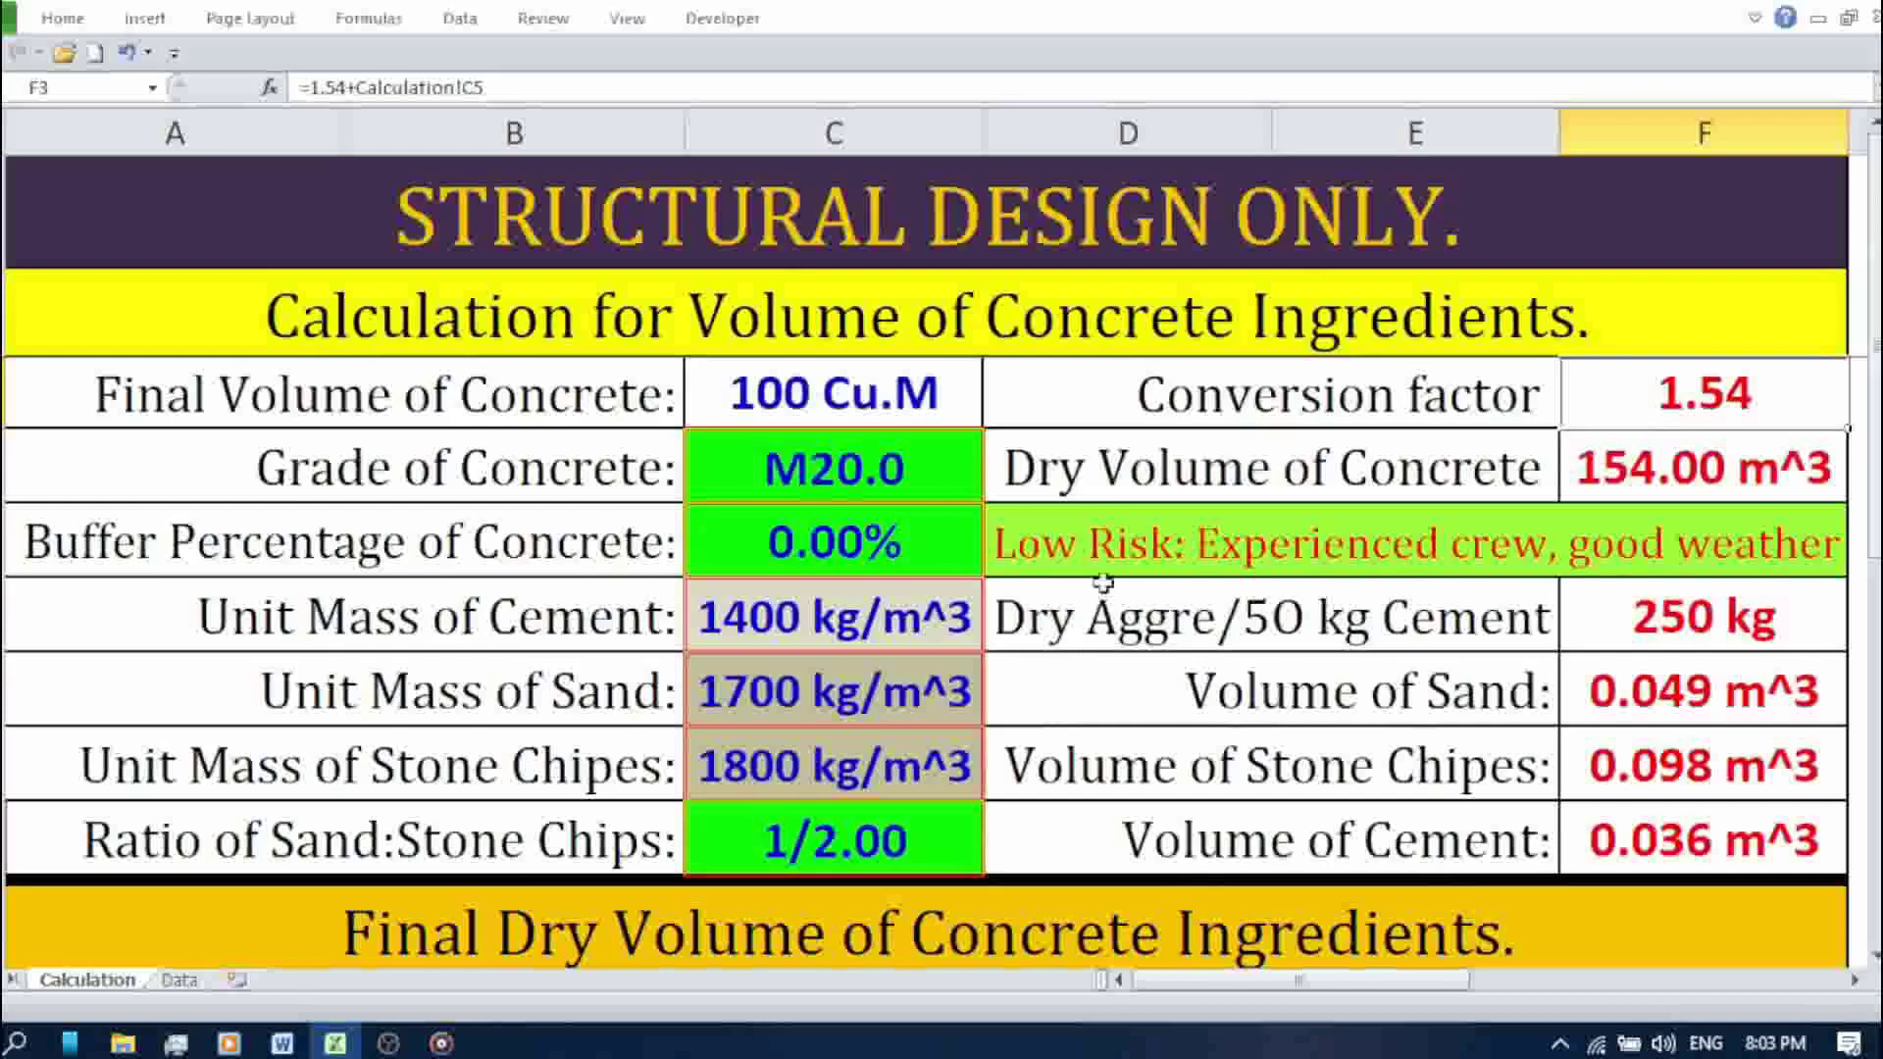
pyautogui.click(1101, 467)
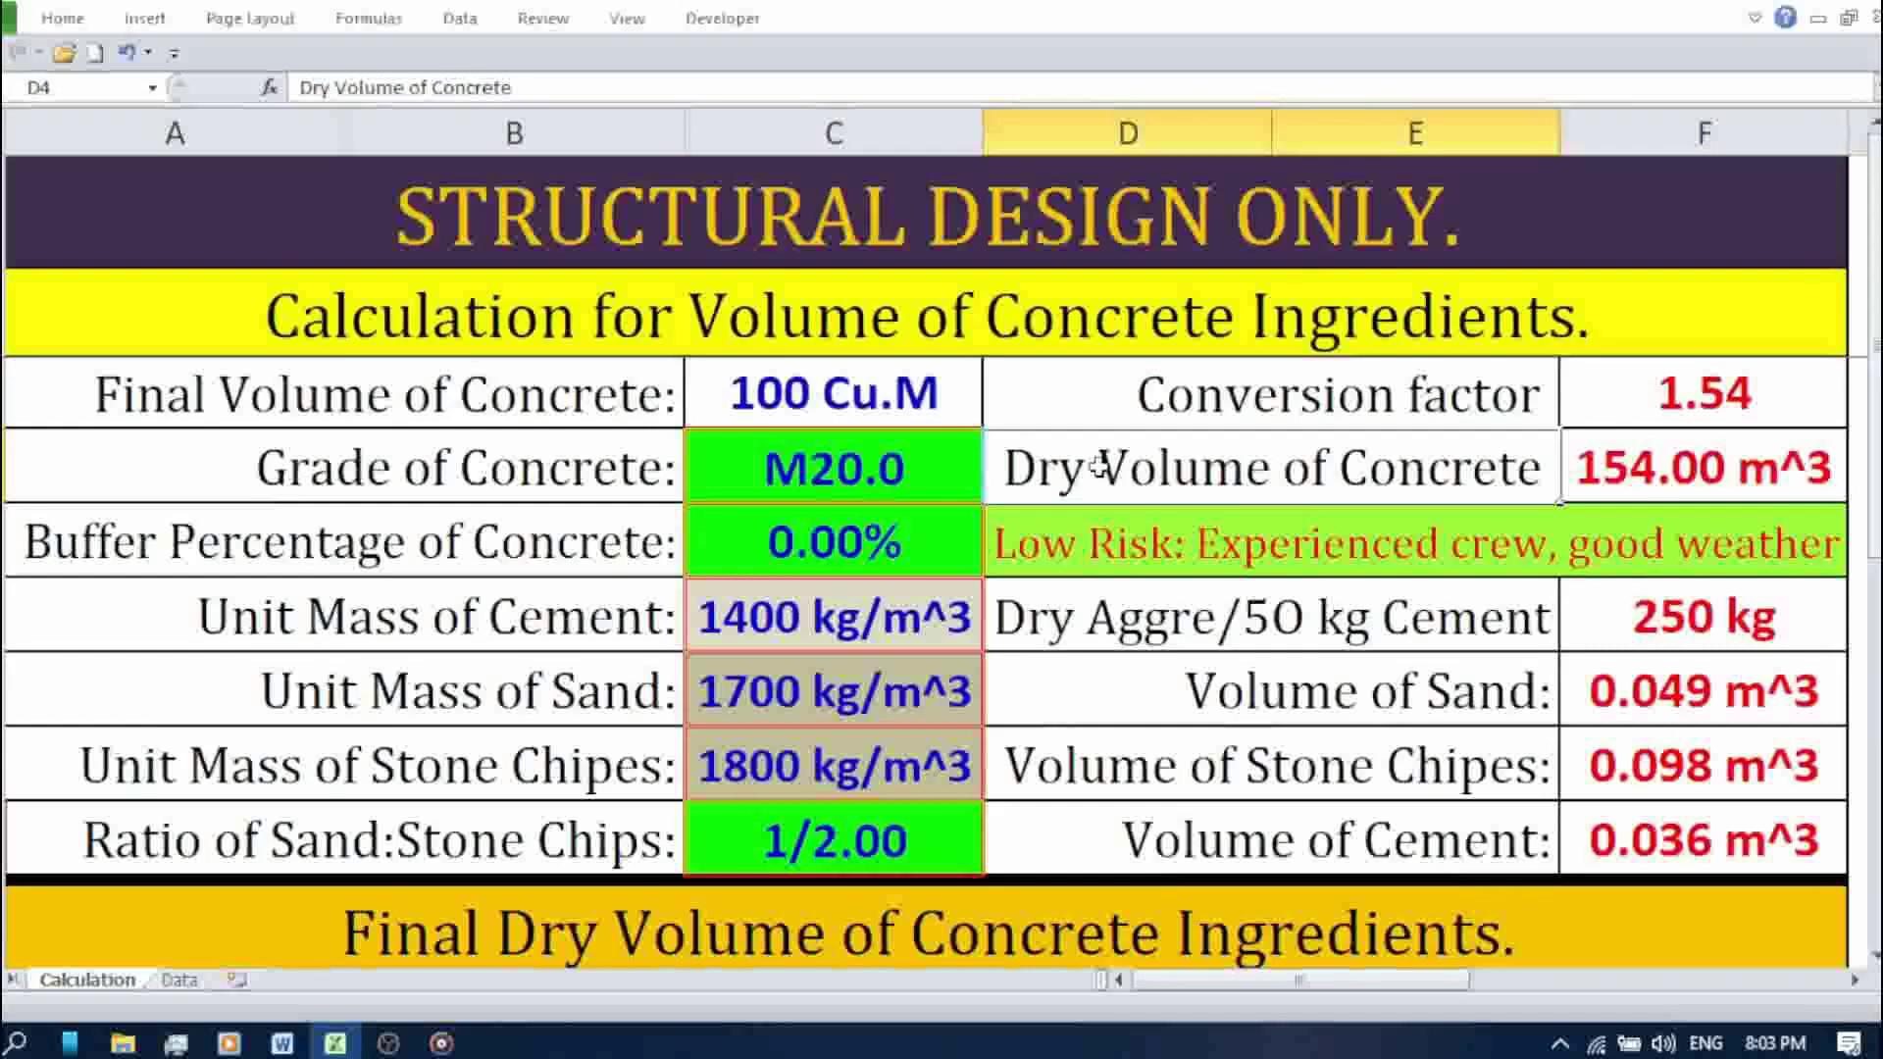
pyautogui.click(1644, 461)
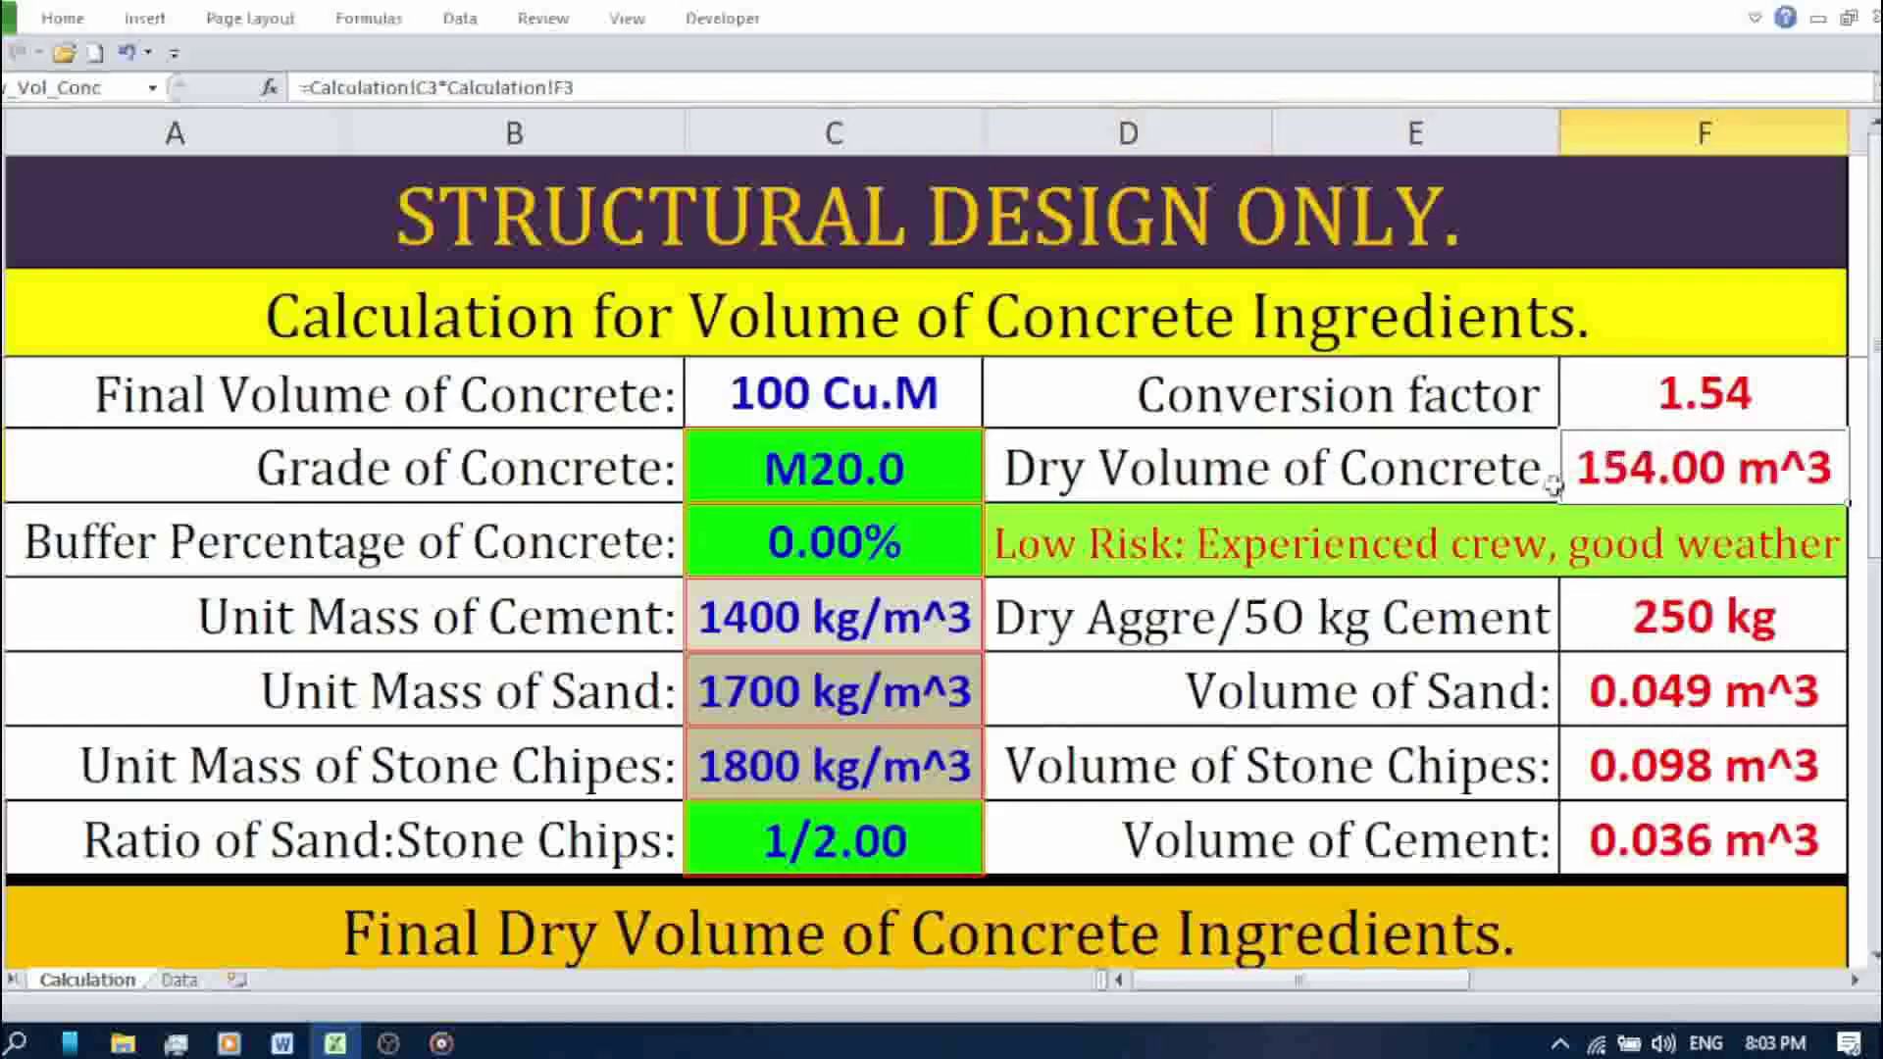
# Step: Review the Dry Aggre/50 kg Cement, Volume of Sand and Volume of Stone Chipes rows
pyautogui.click(1104, 710)
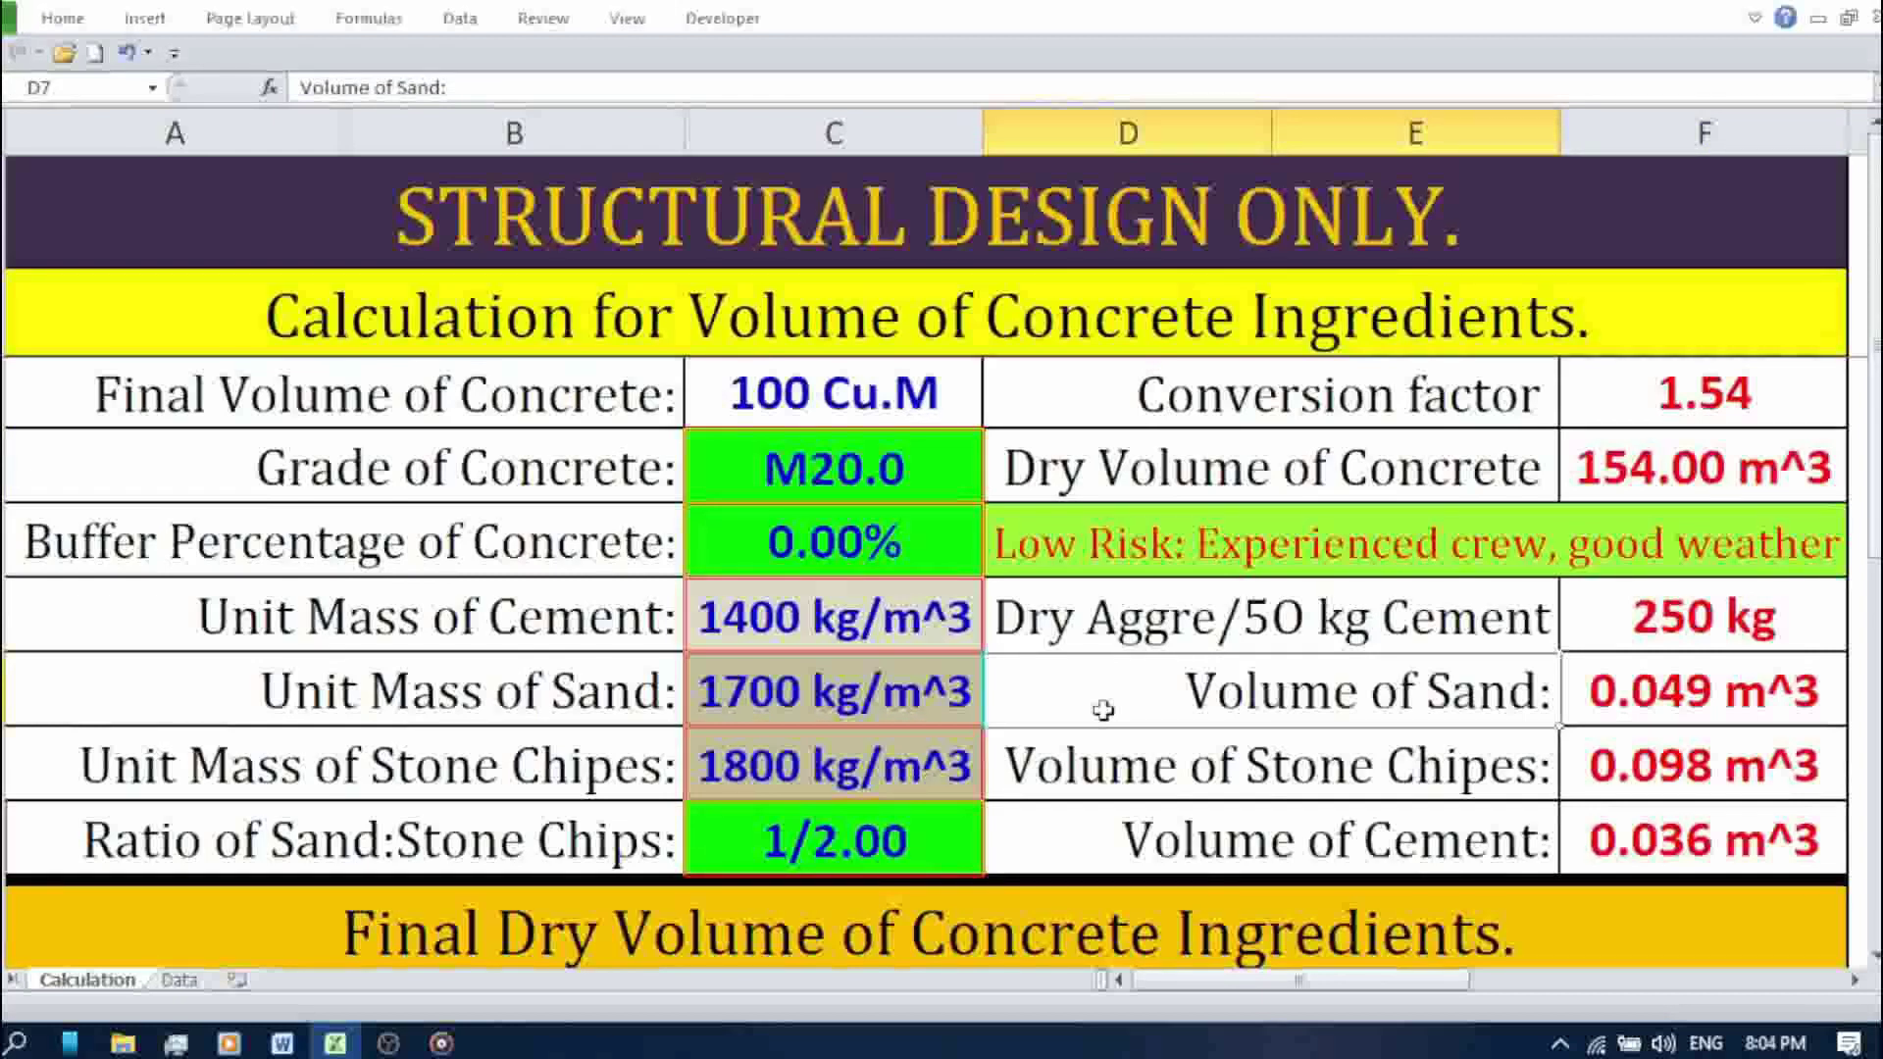
pyautogui.click(1125, 622)
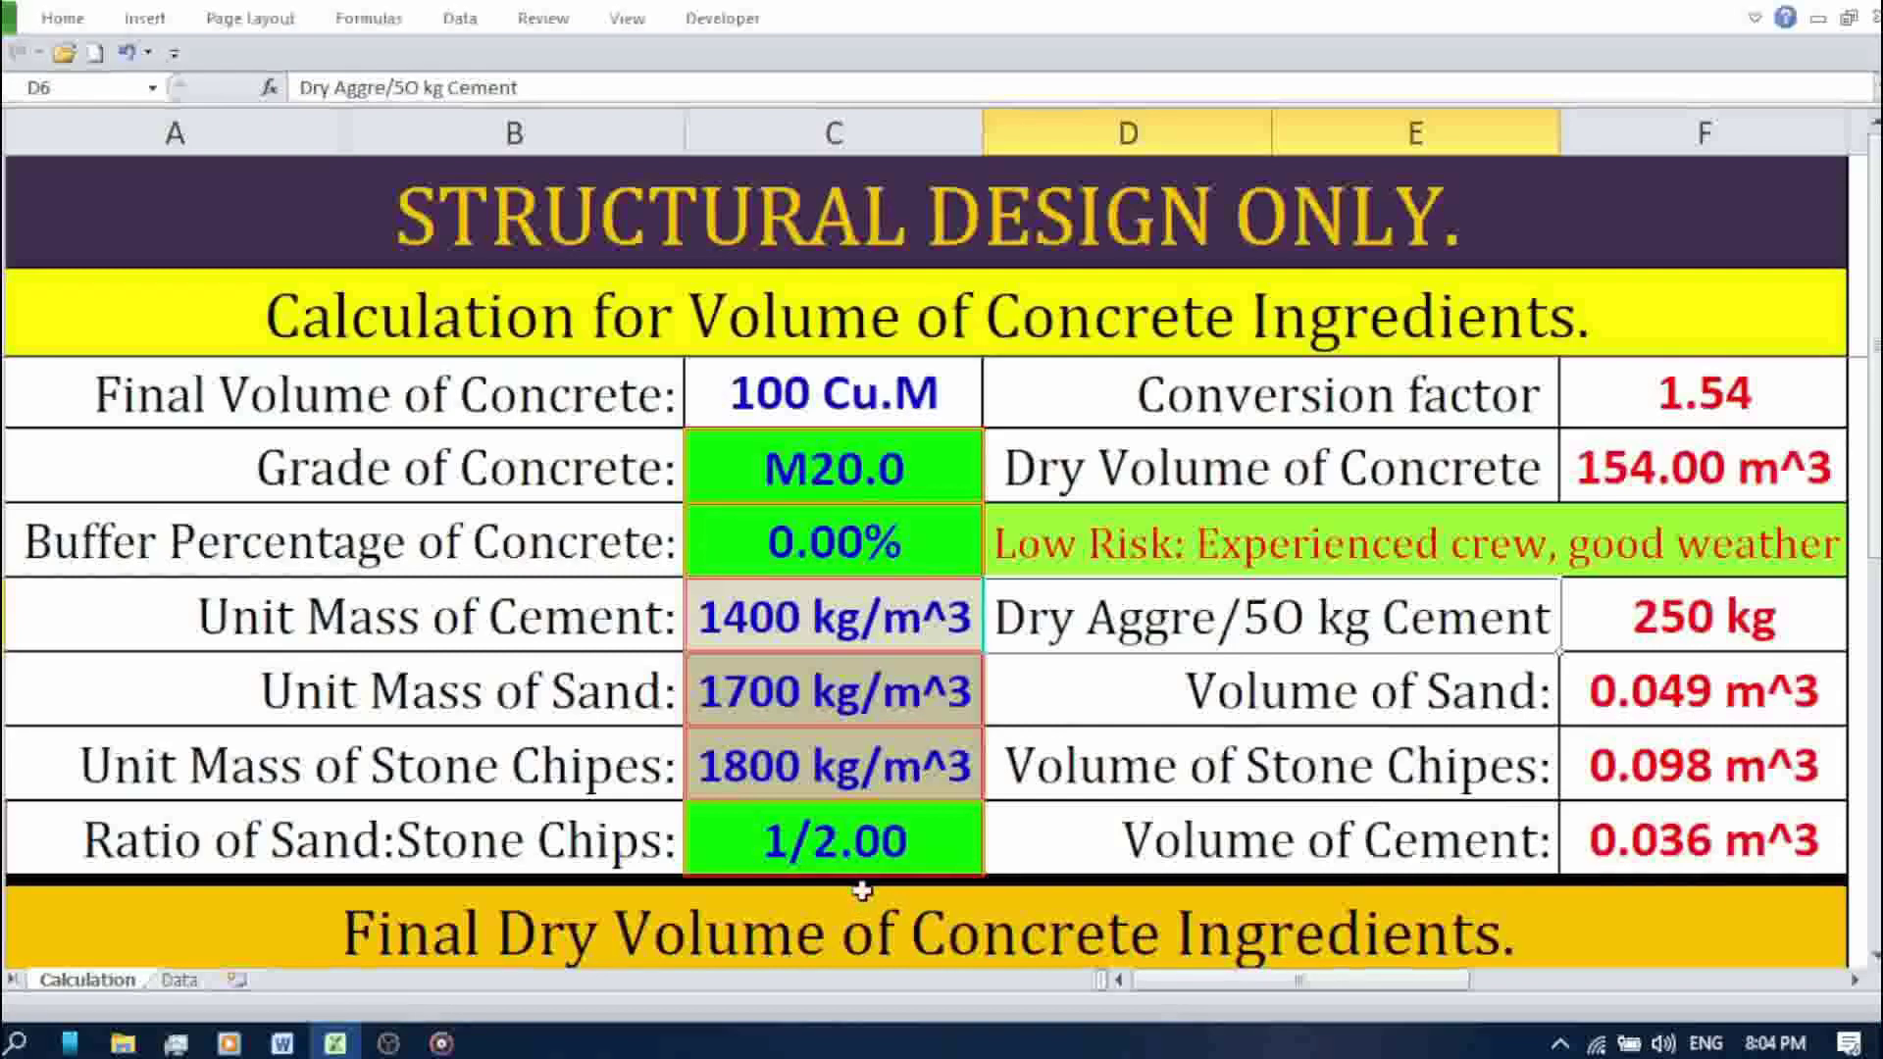
pyautogui.click(1318, 695)
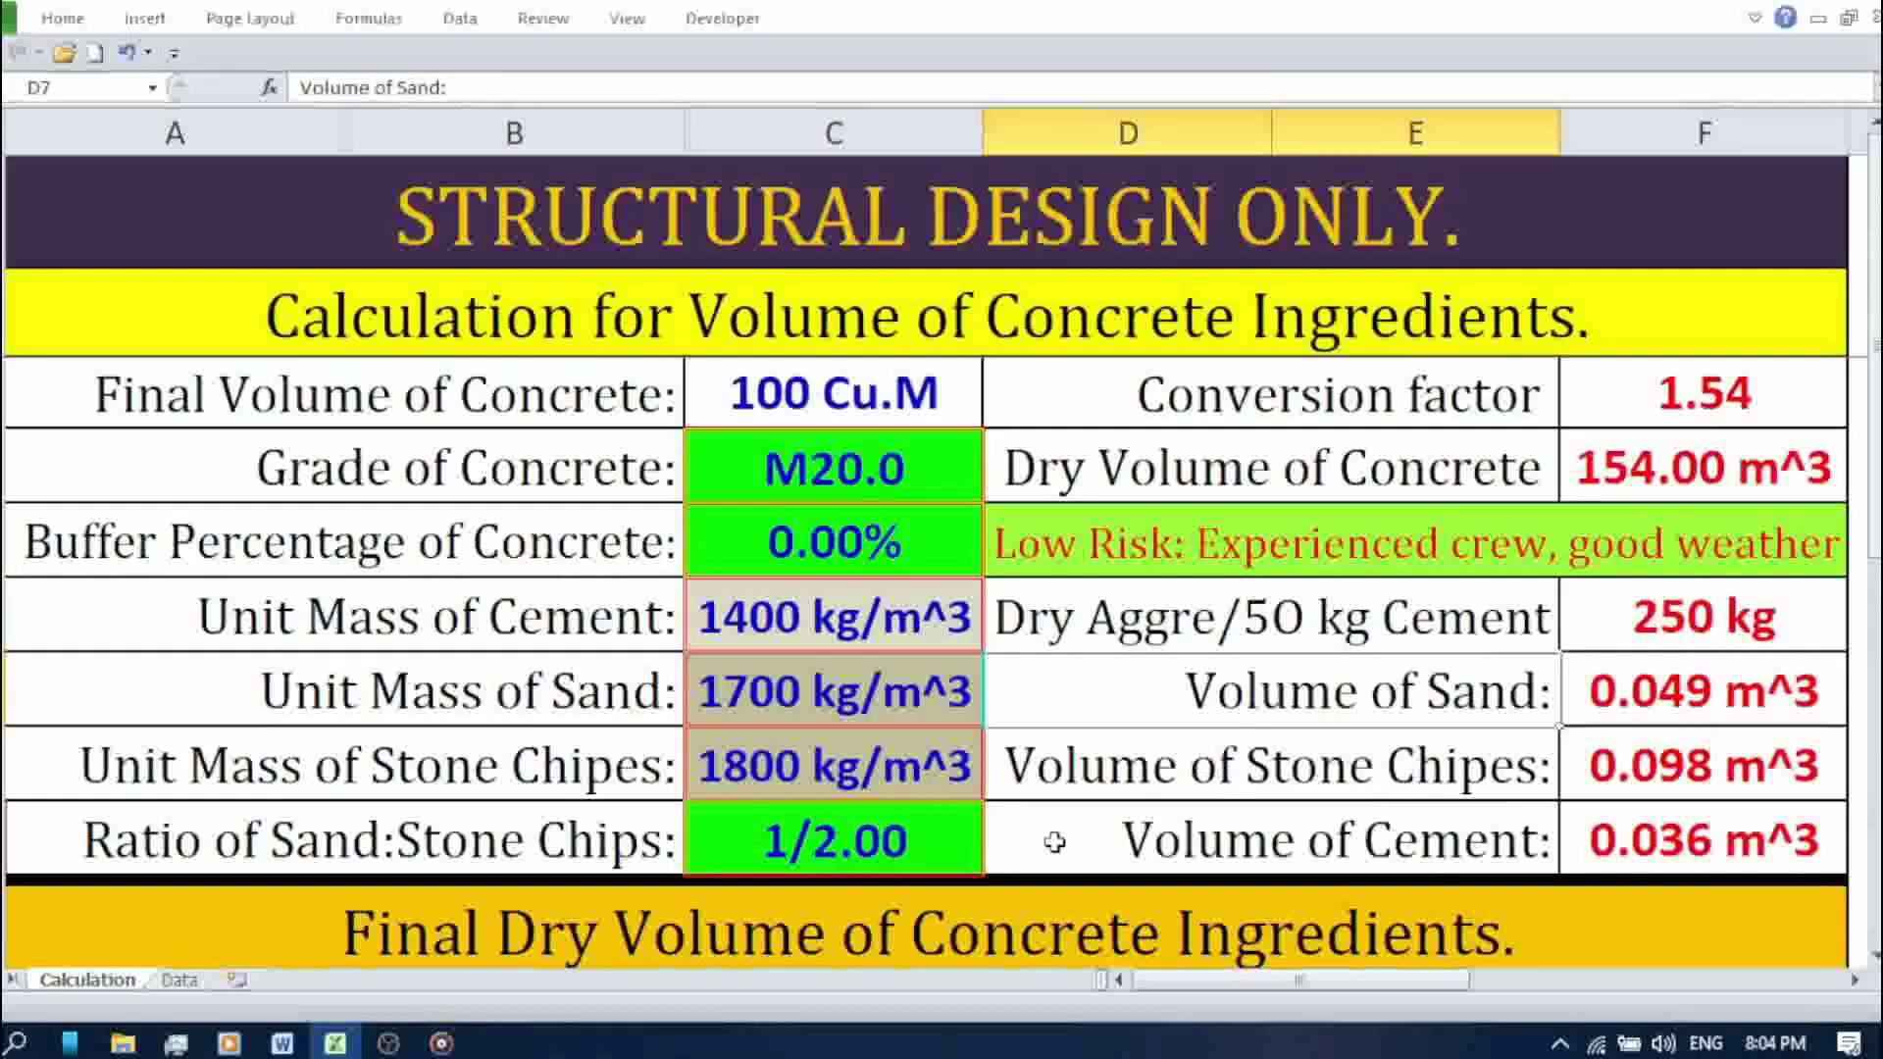
pyautogui.click(1217, 758)
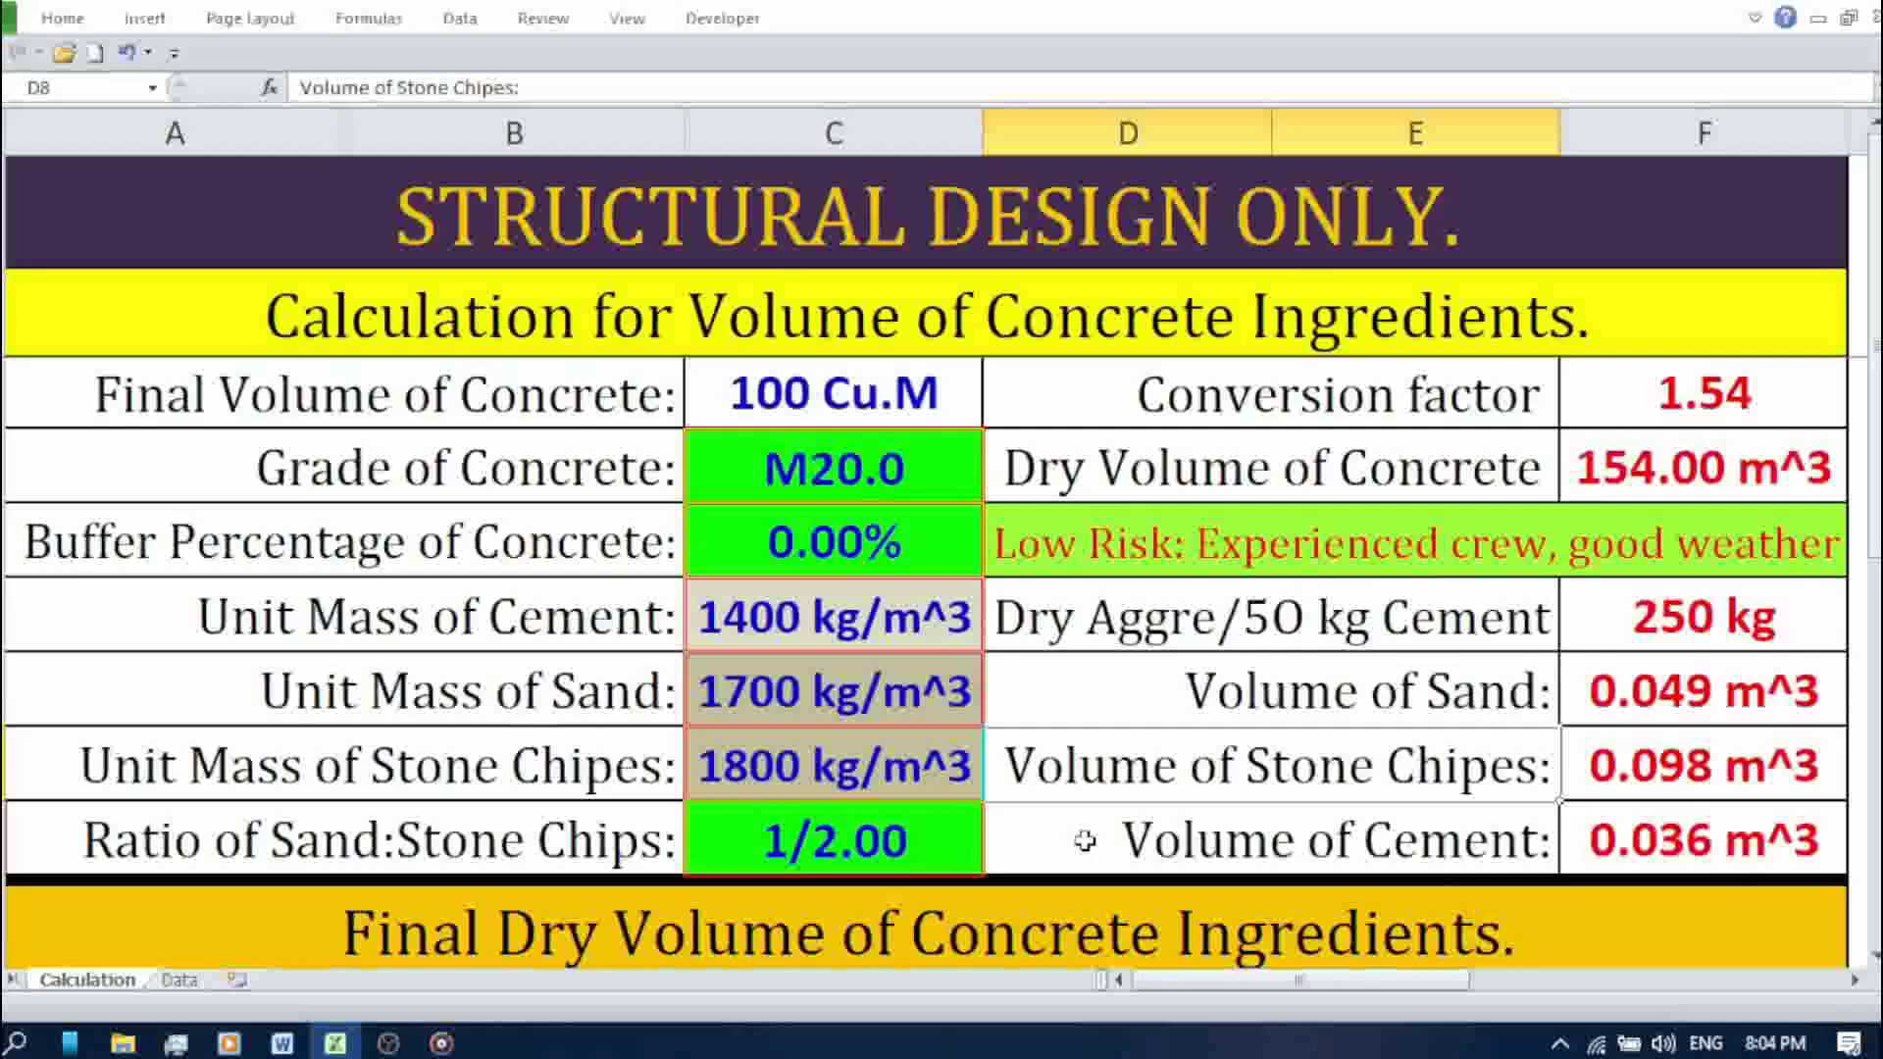
pyautogui.scroll(-5, 1085, 841)
pyautogui.scroll(-2, 1085, 840)
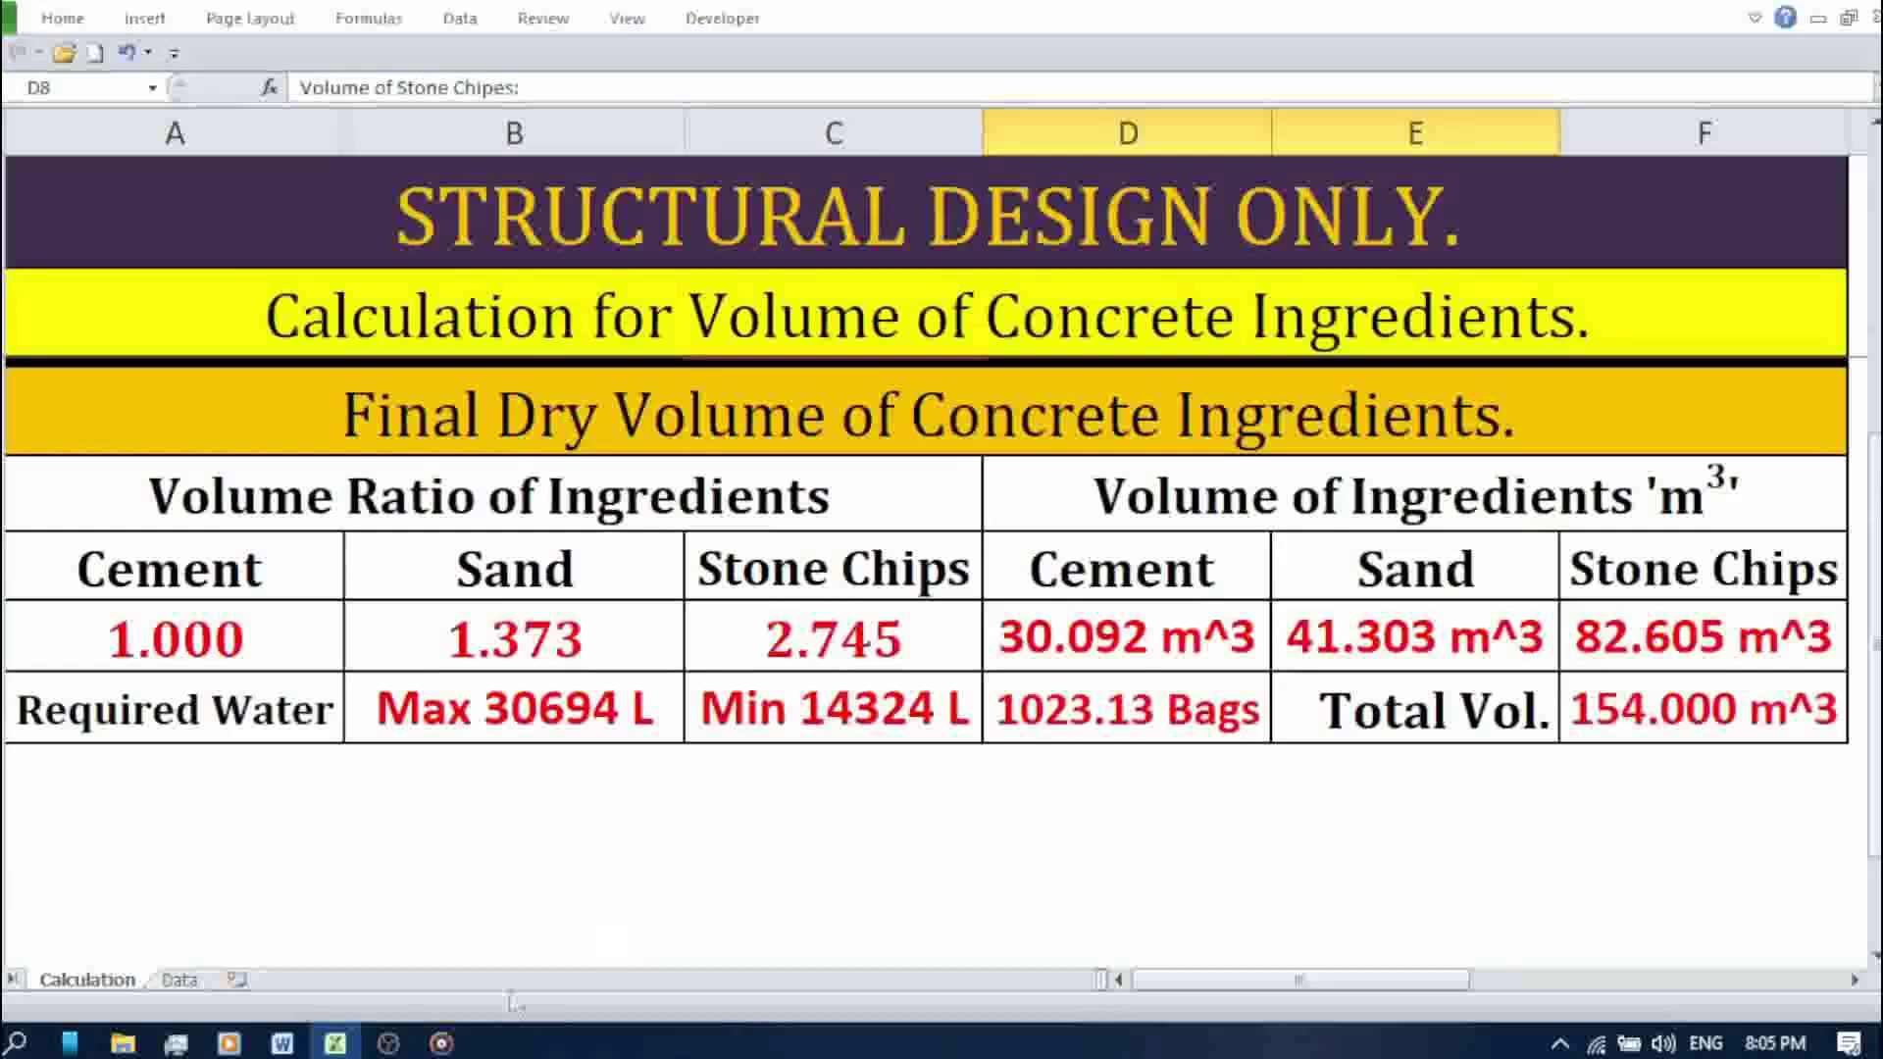
pyautogui.scroll(3, 485, 822)
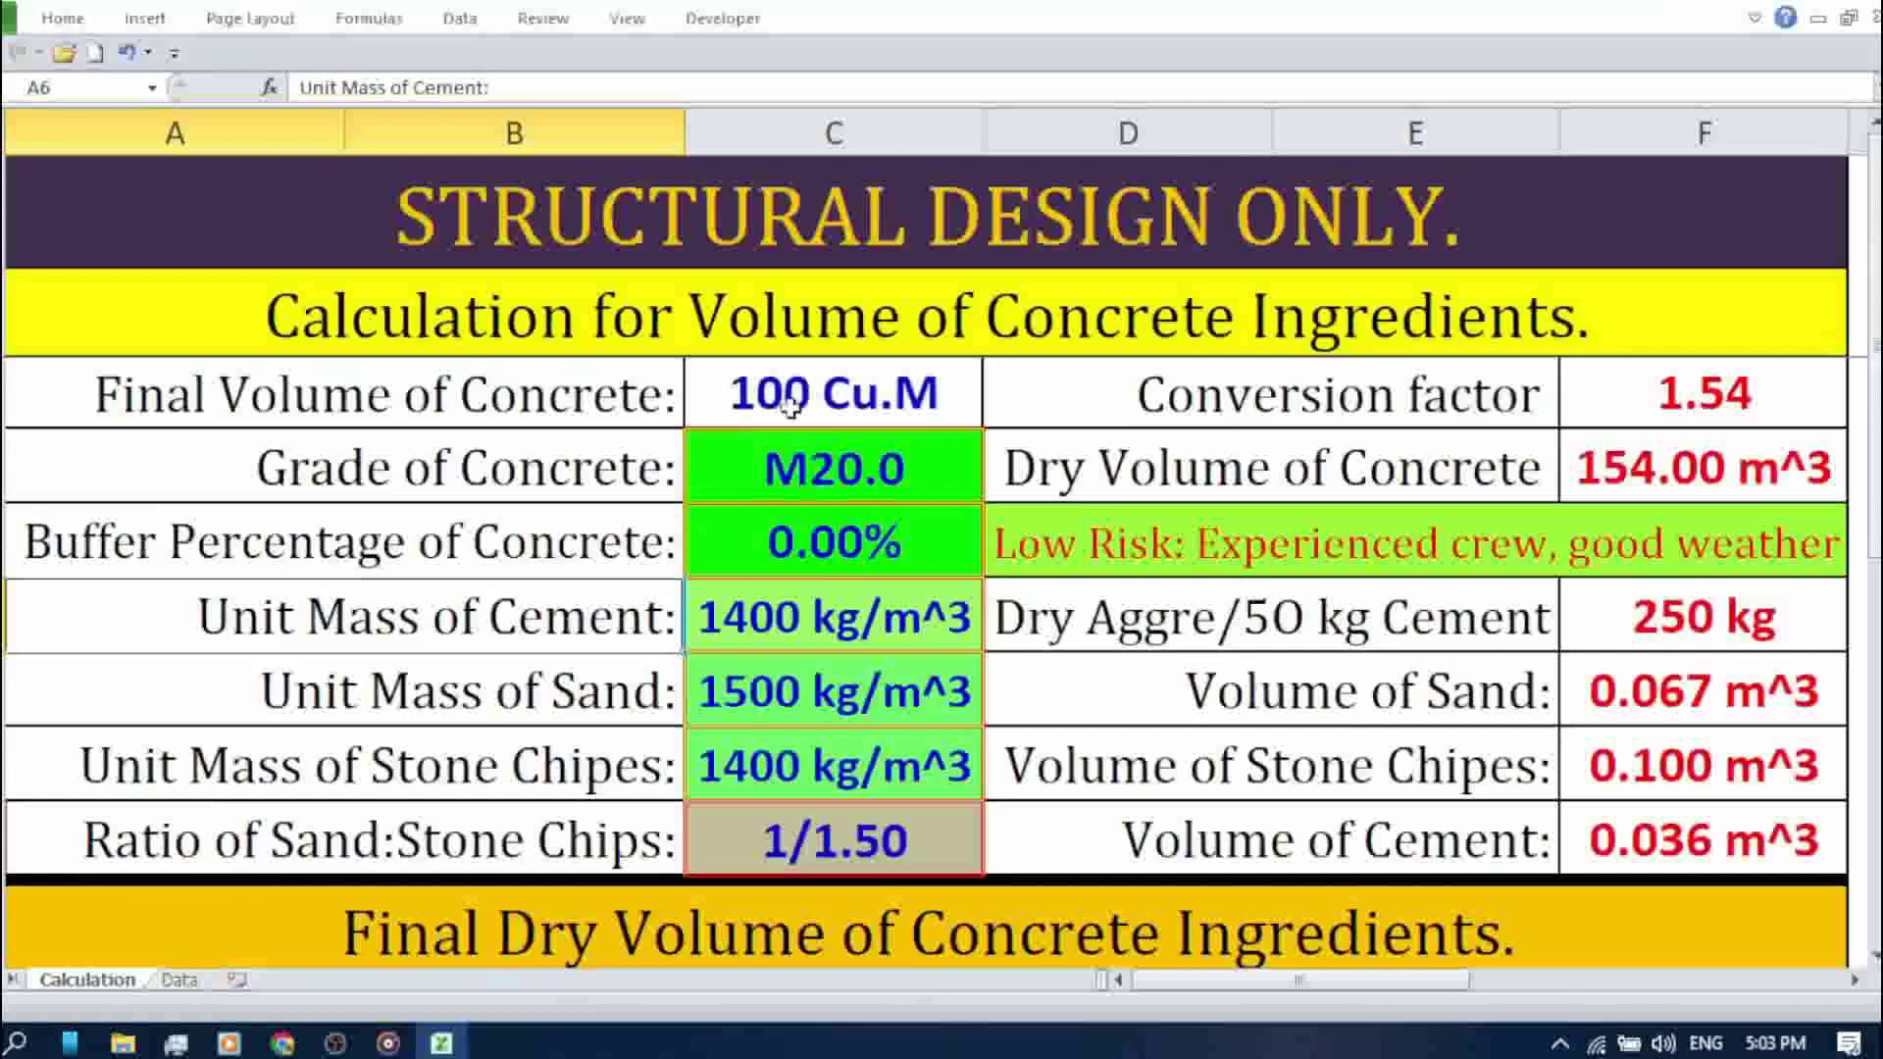
# Step: Enter 60 as the final concrete volume in C4 and choose grade M5 in C5
pyautogui.click(790, 407)
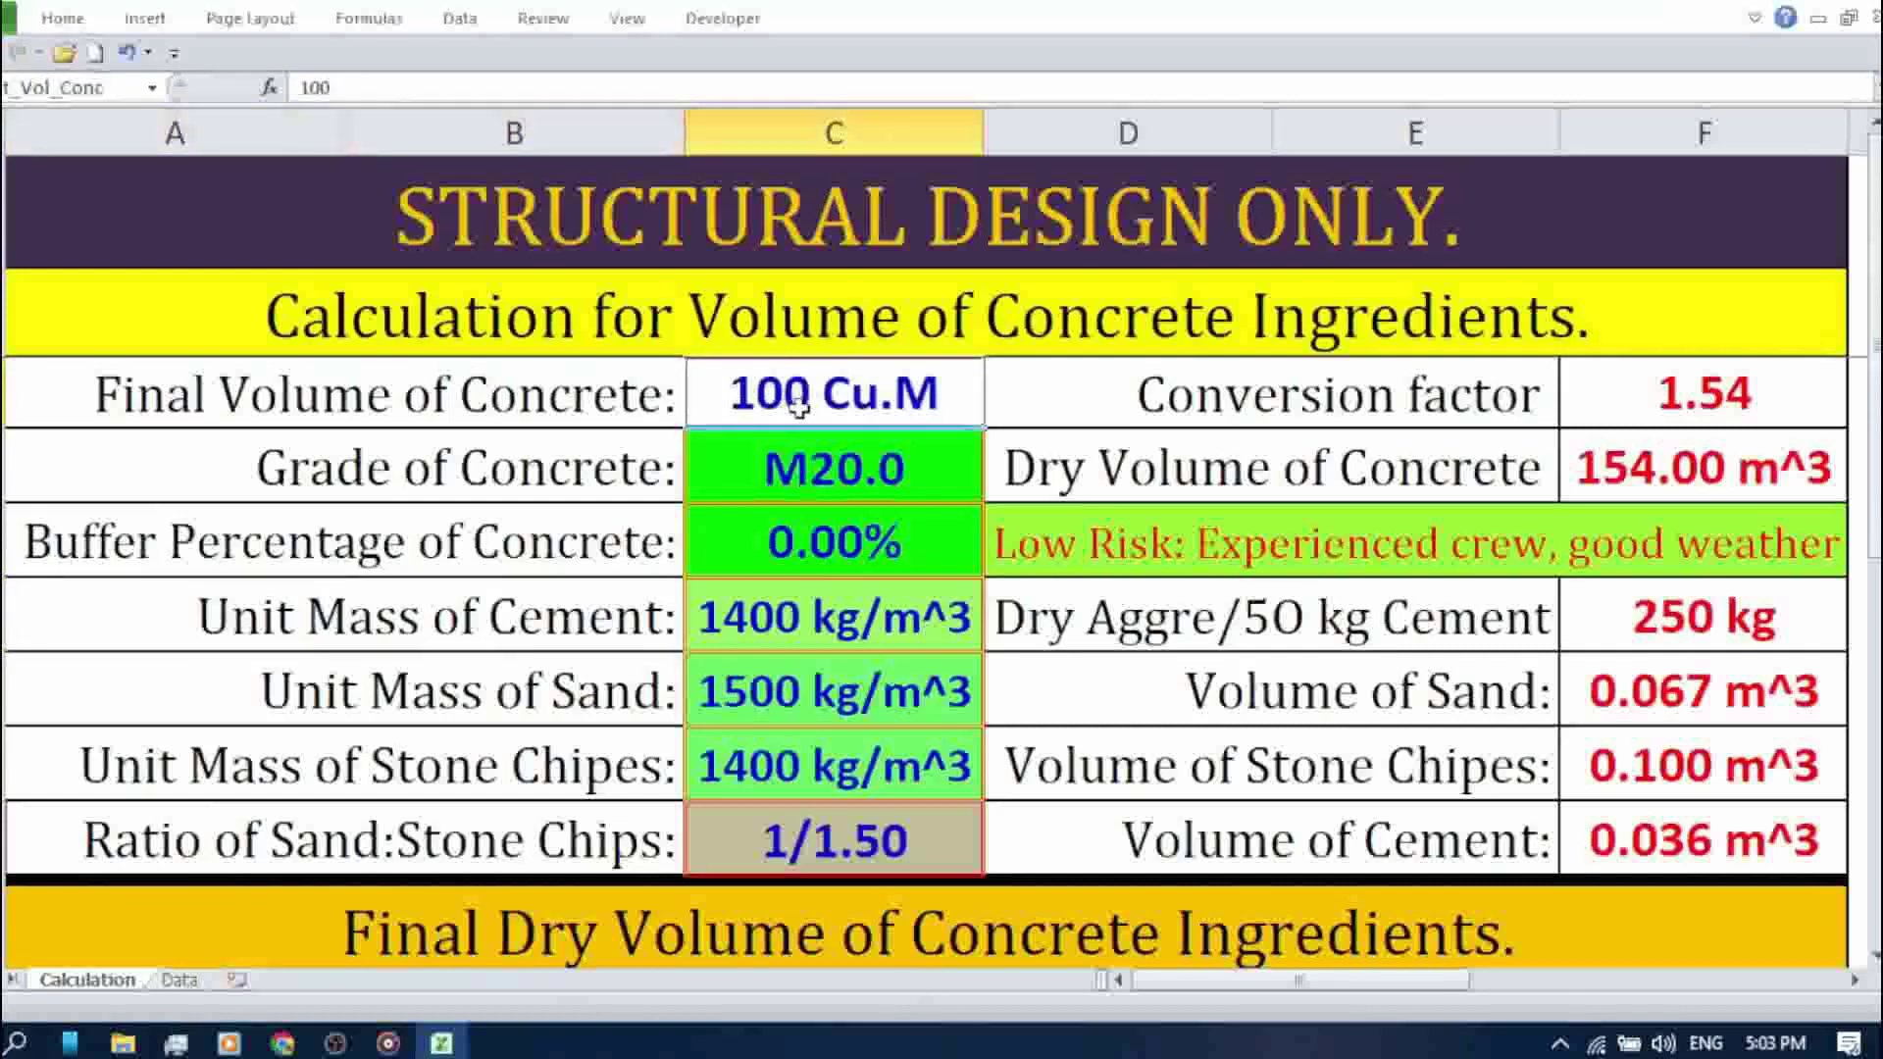
pyautogui.write('60')
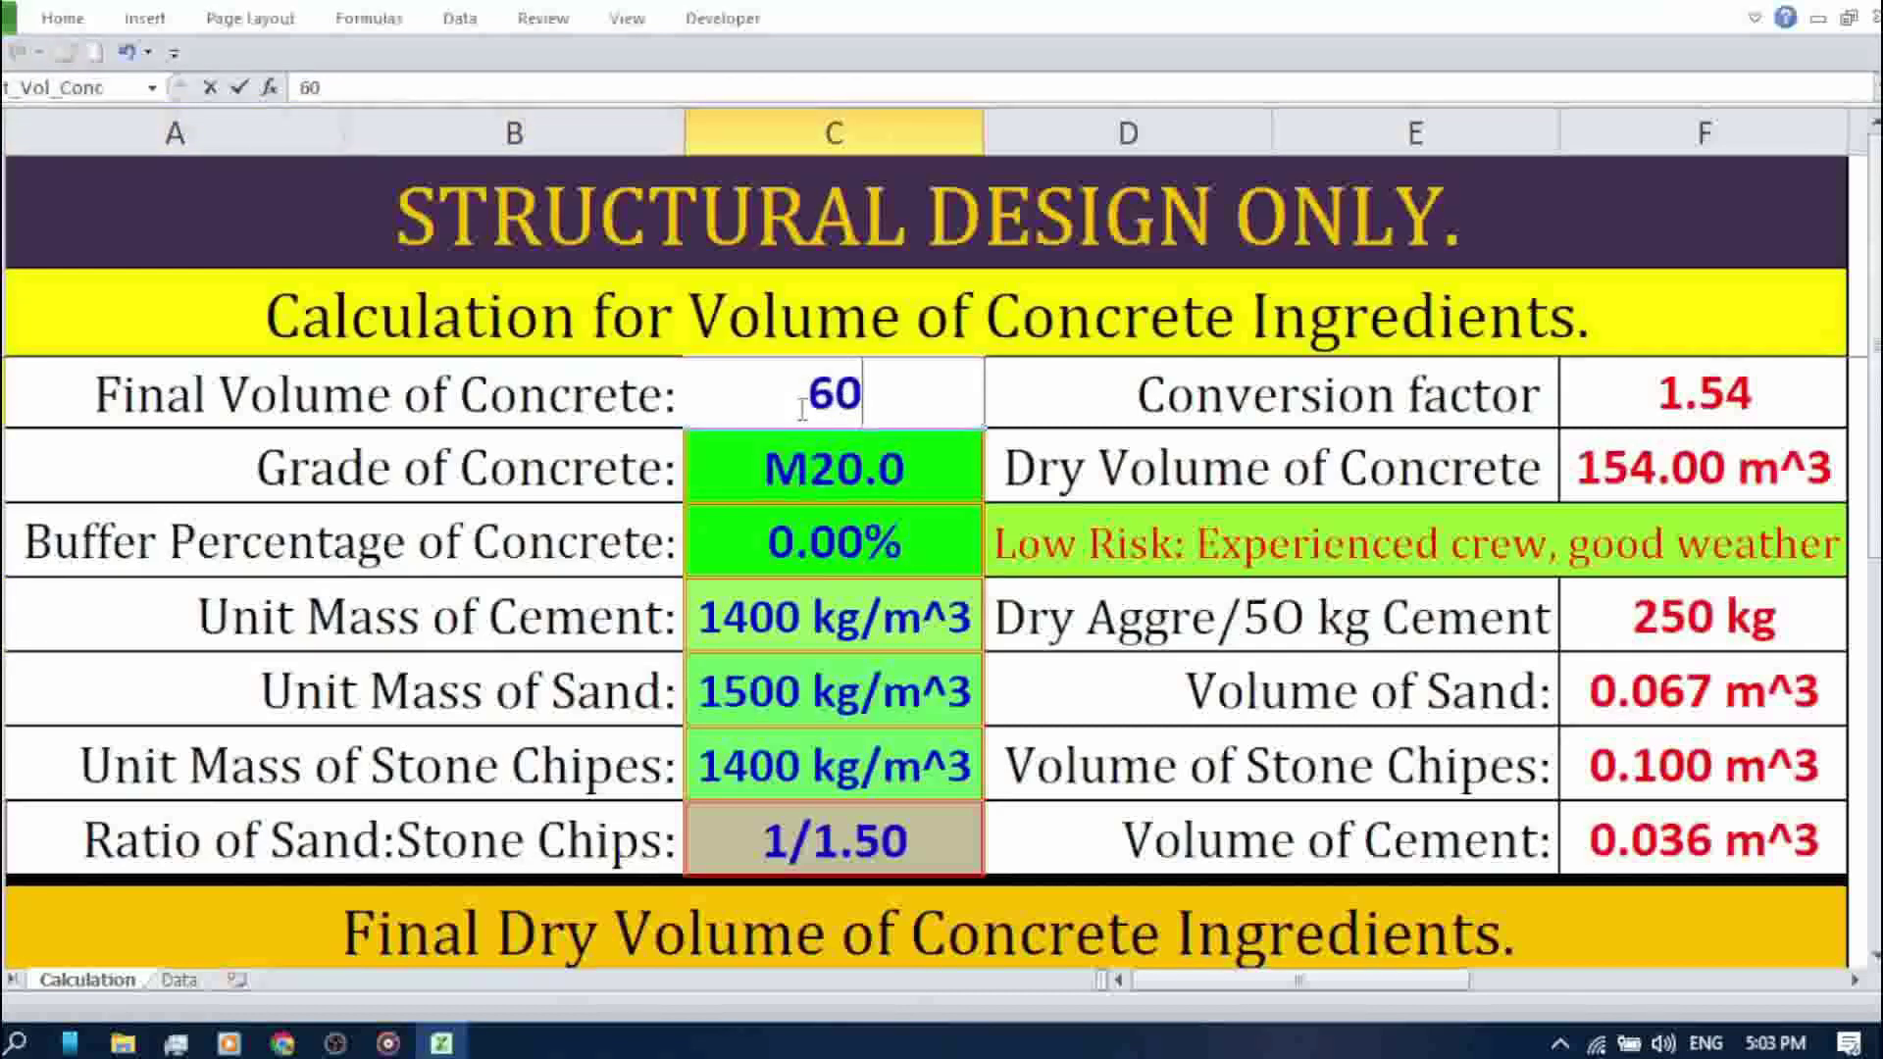
pyautogui.press('Return')
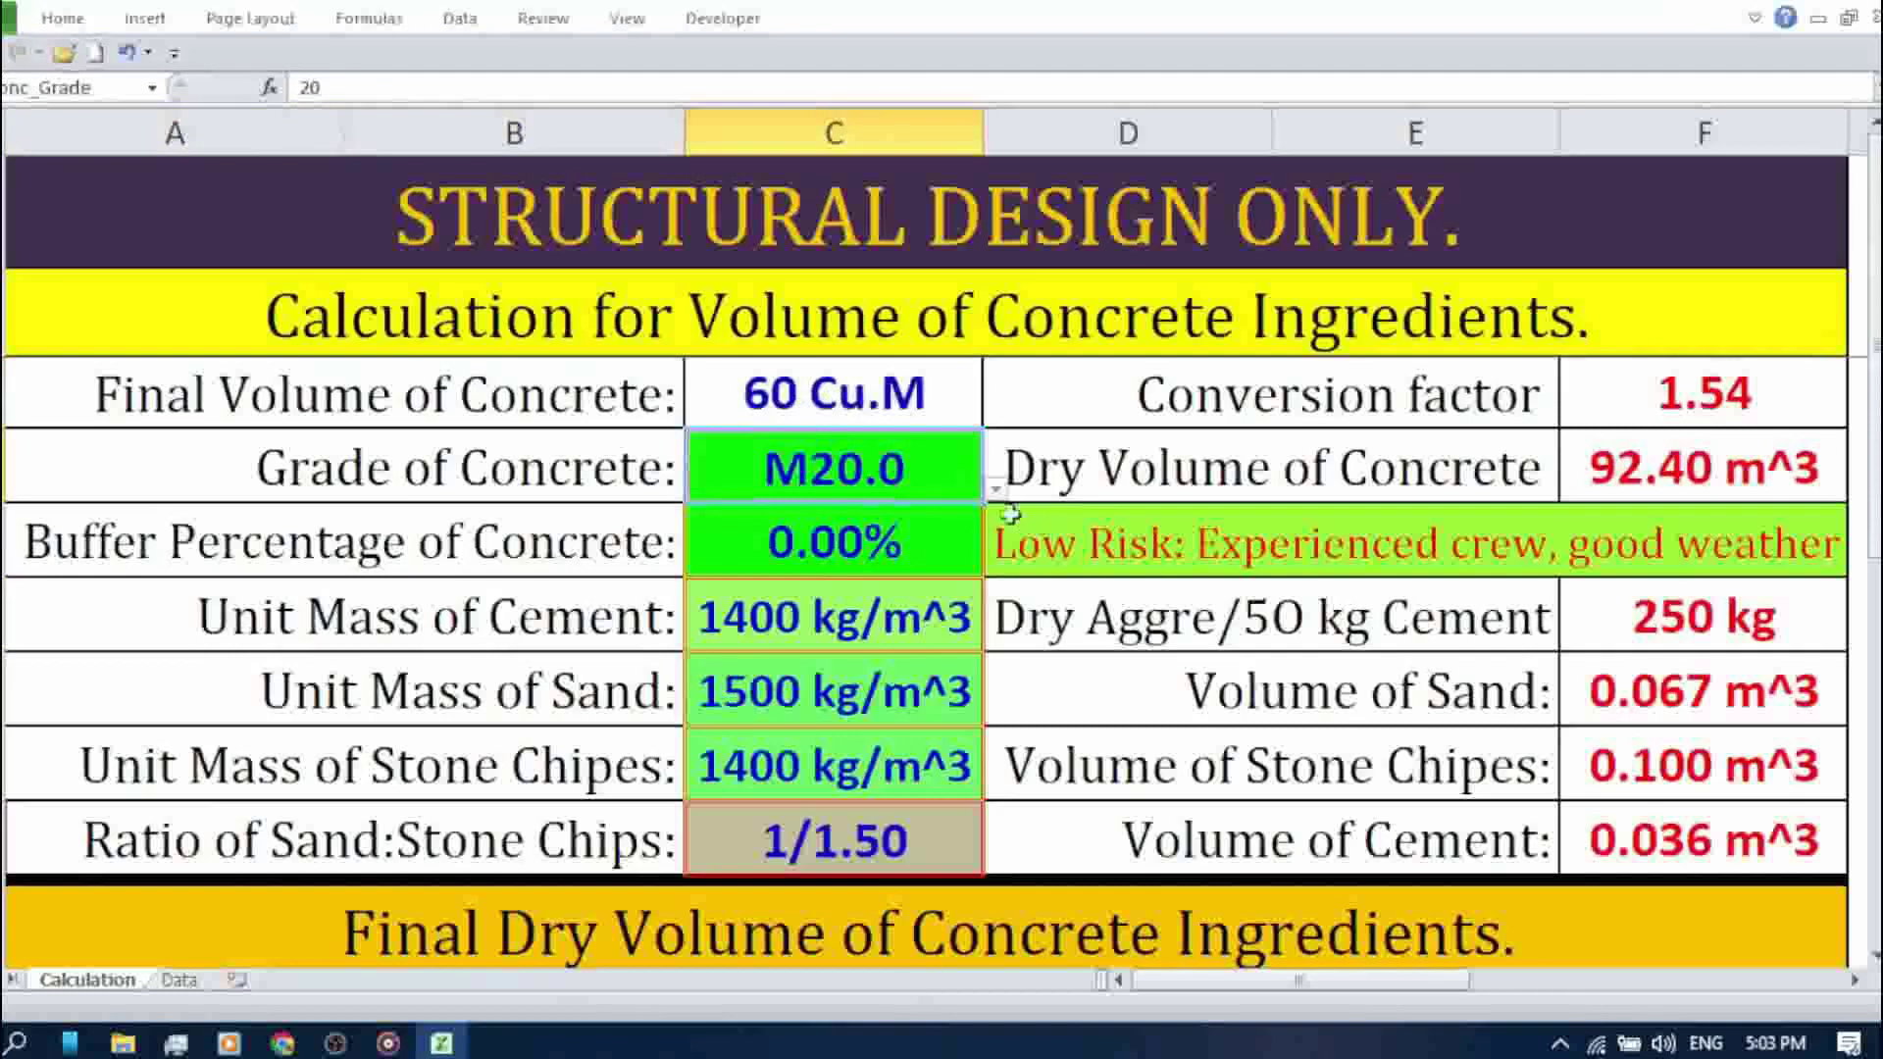
pyautogui.click(996, 490)
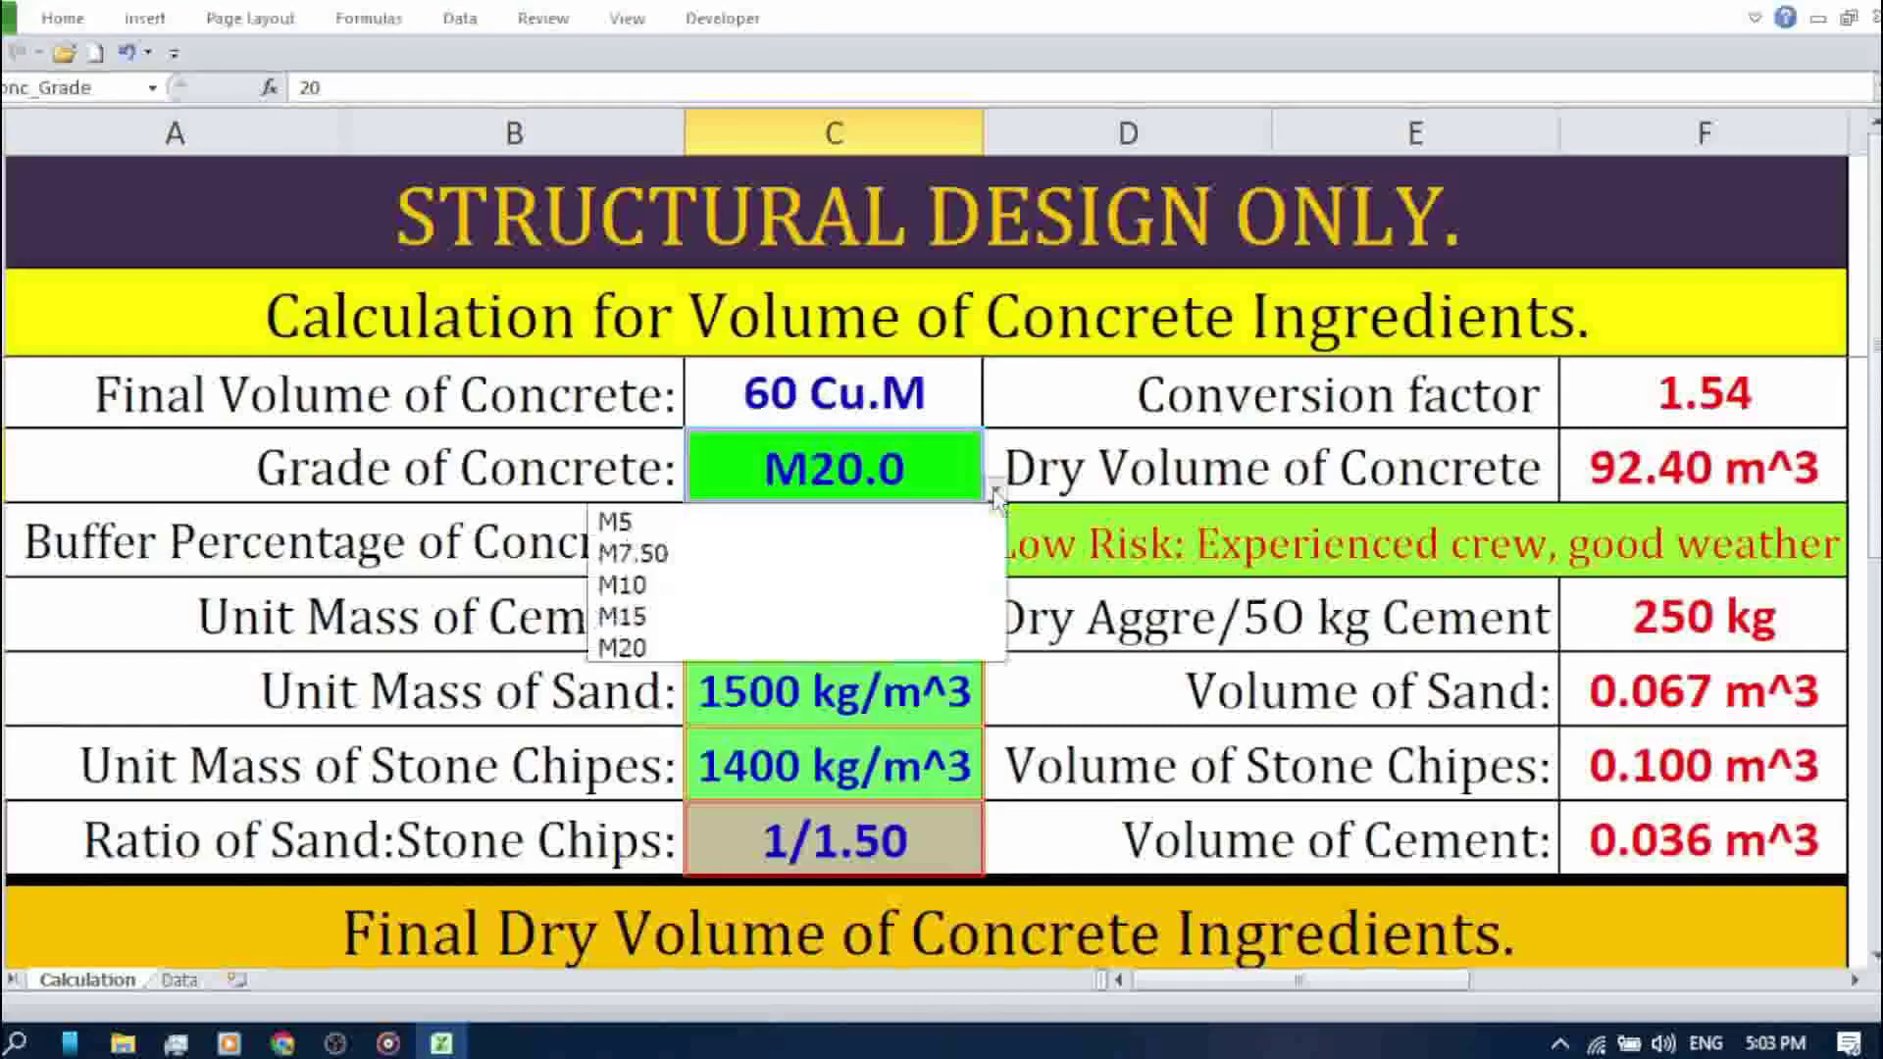
pyautogui.click(937, 528)
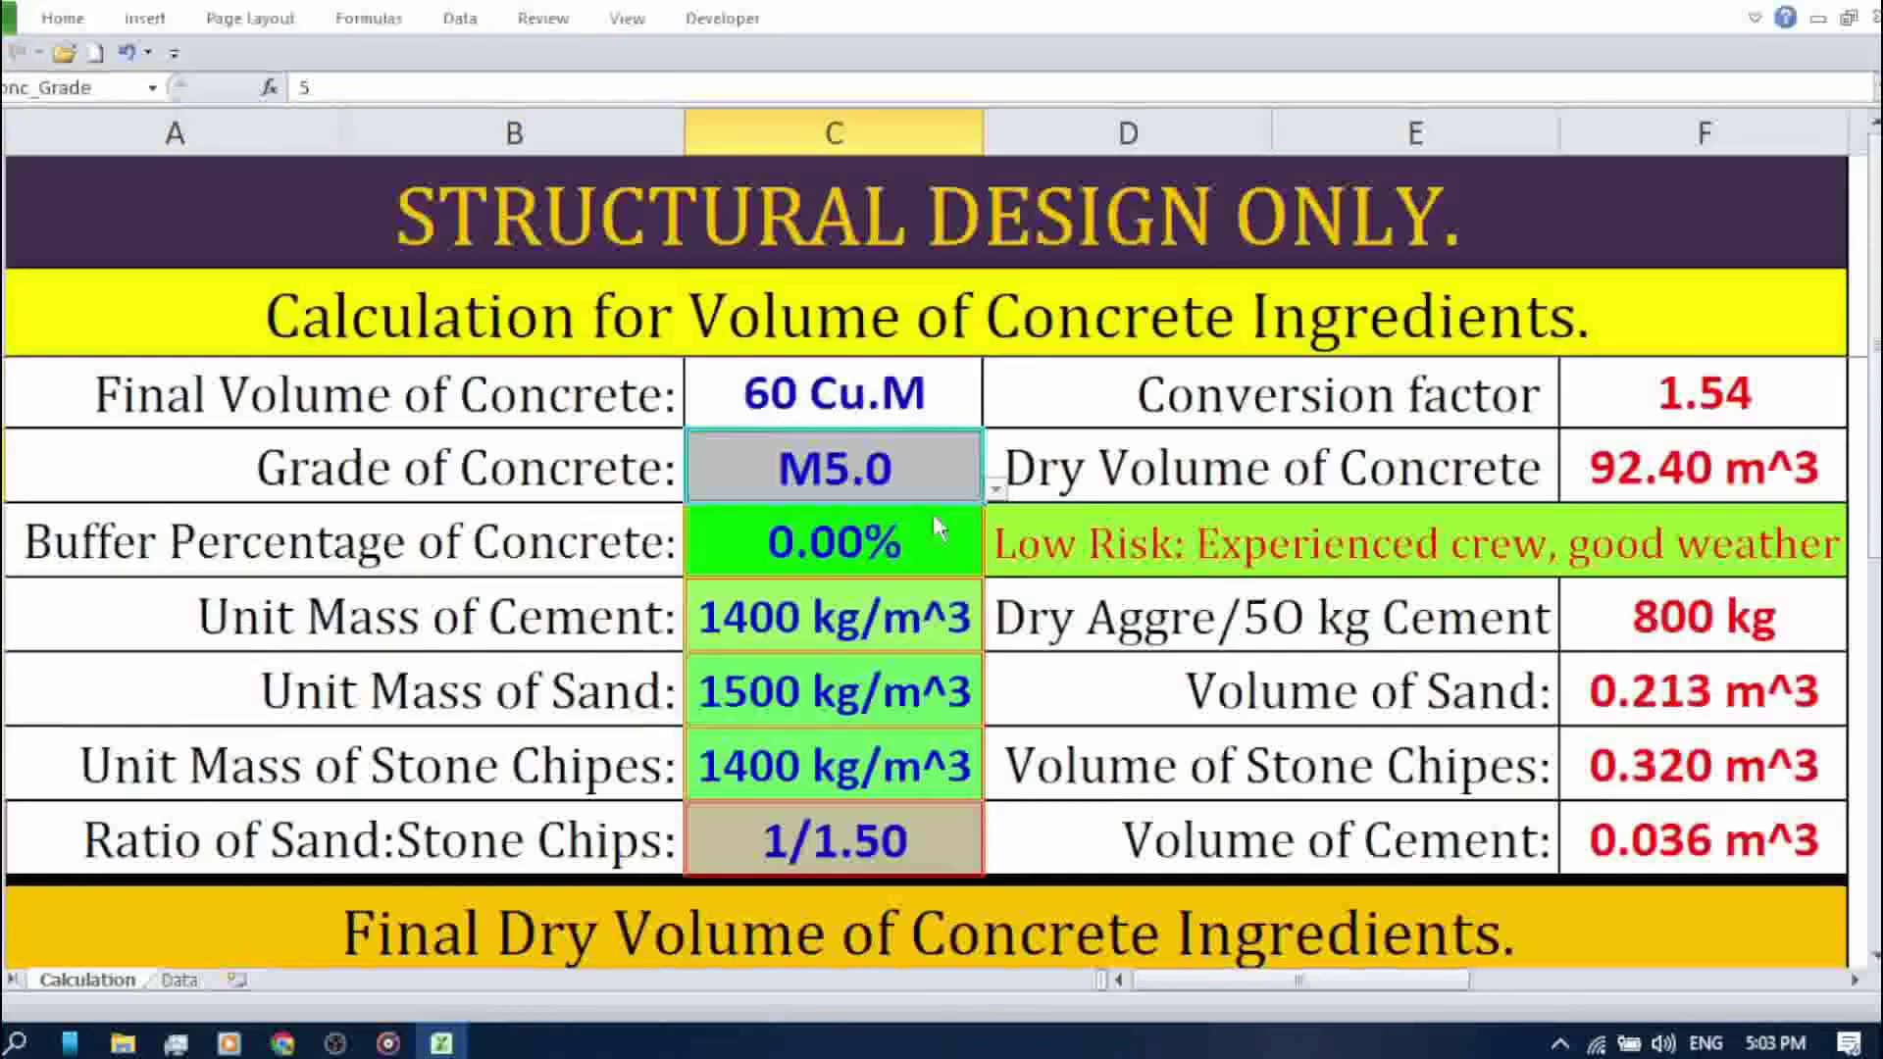
pyautogui.click(933, 521)
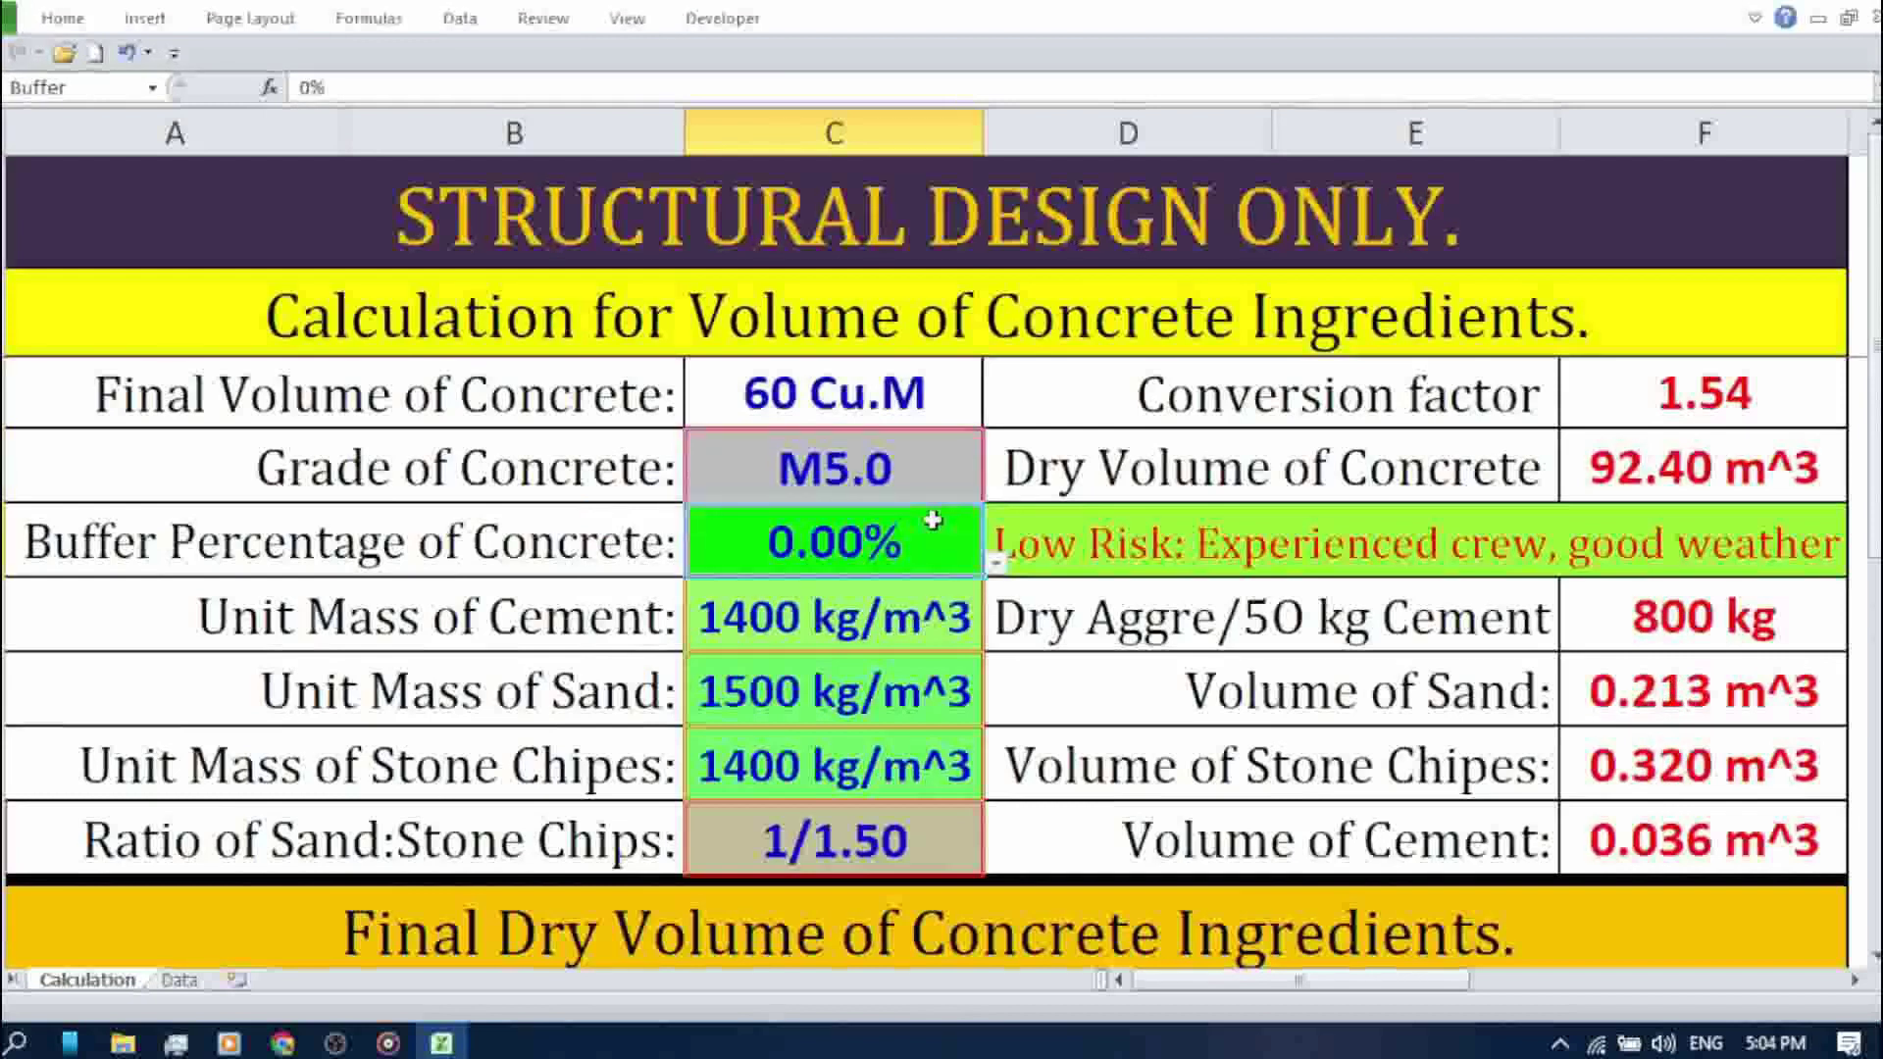
# Step: Pick 0.0400 (4%) from C6's buffer percentage list, producing the High Risk note
pyautogui.click(997, 566)
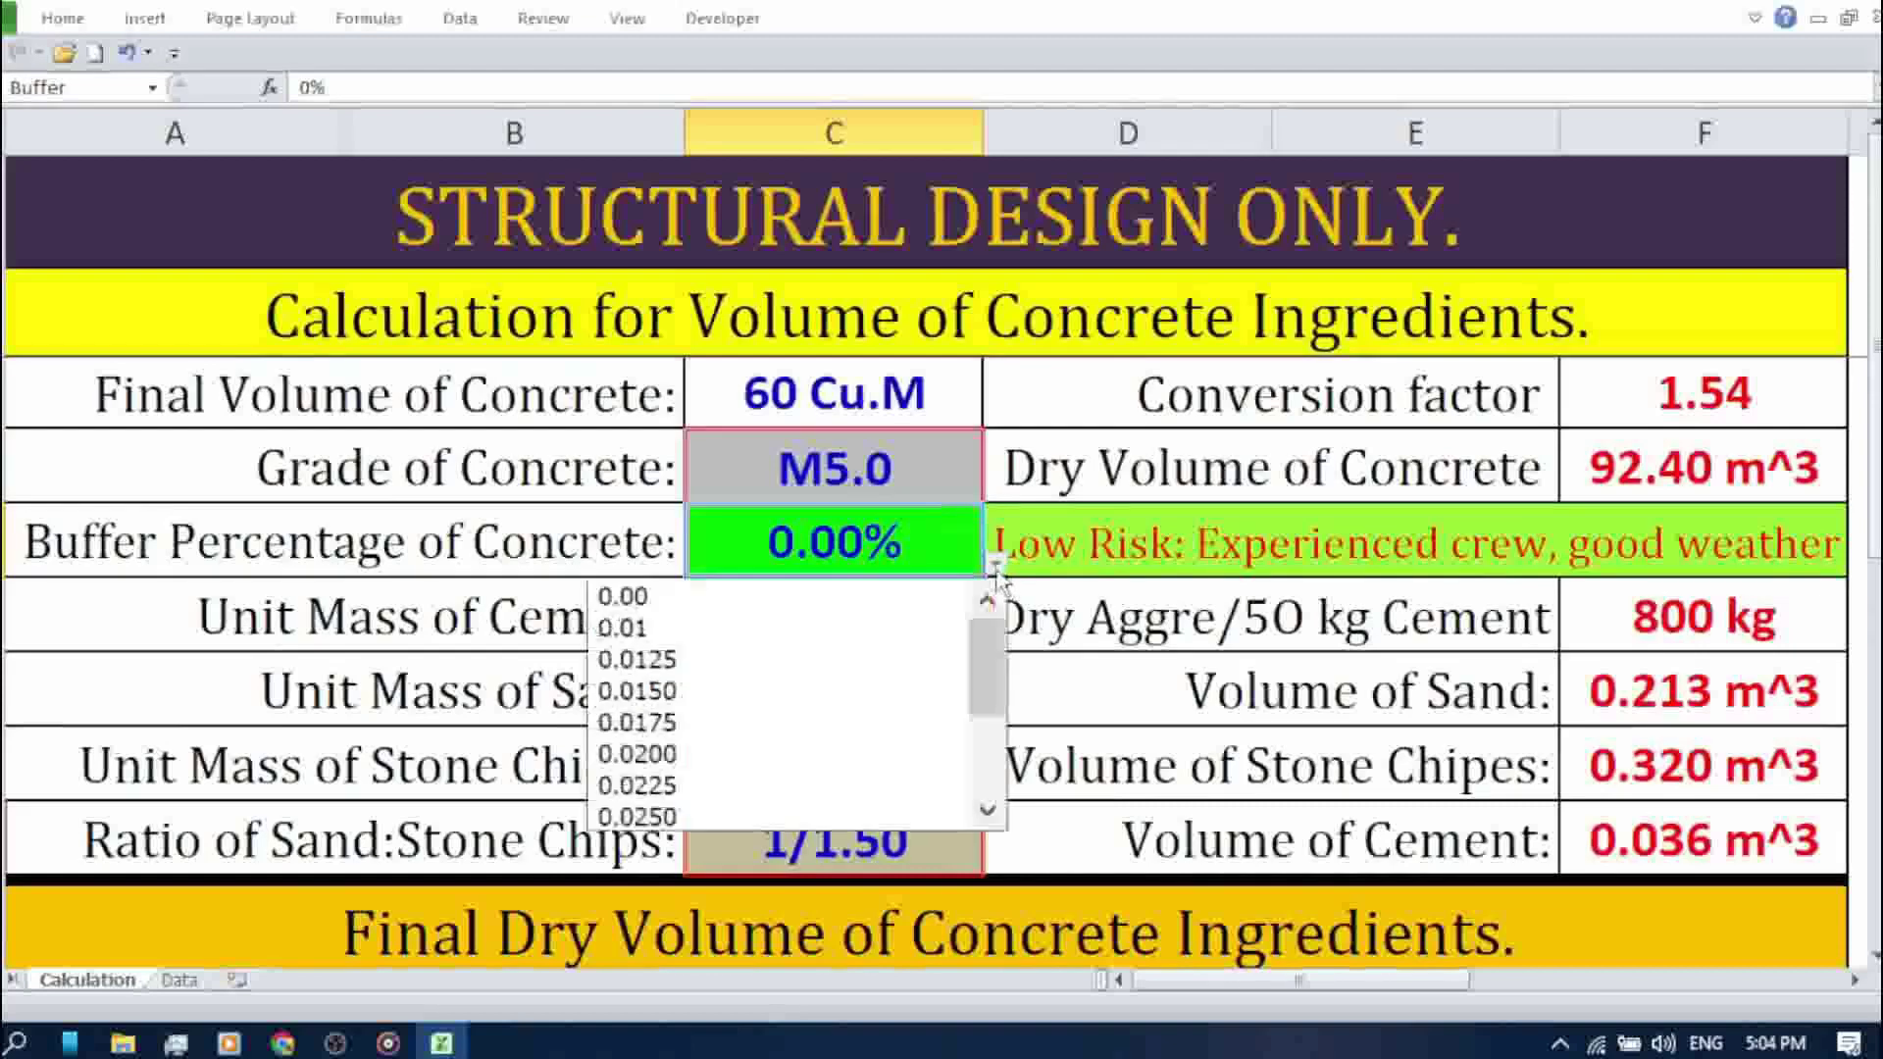
pyautogui.moveTo(986, 667); pyautogui.dragTo(986, 742)
pyautogui.click(874, 817)
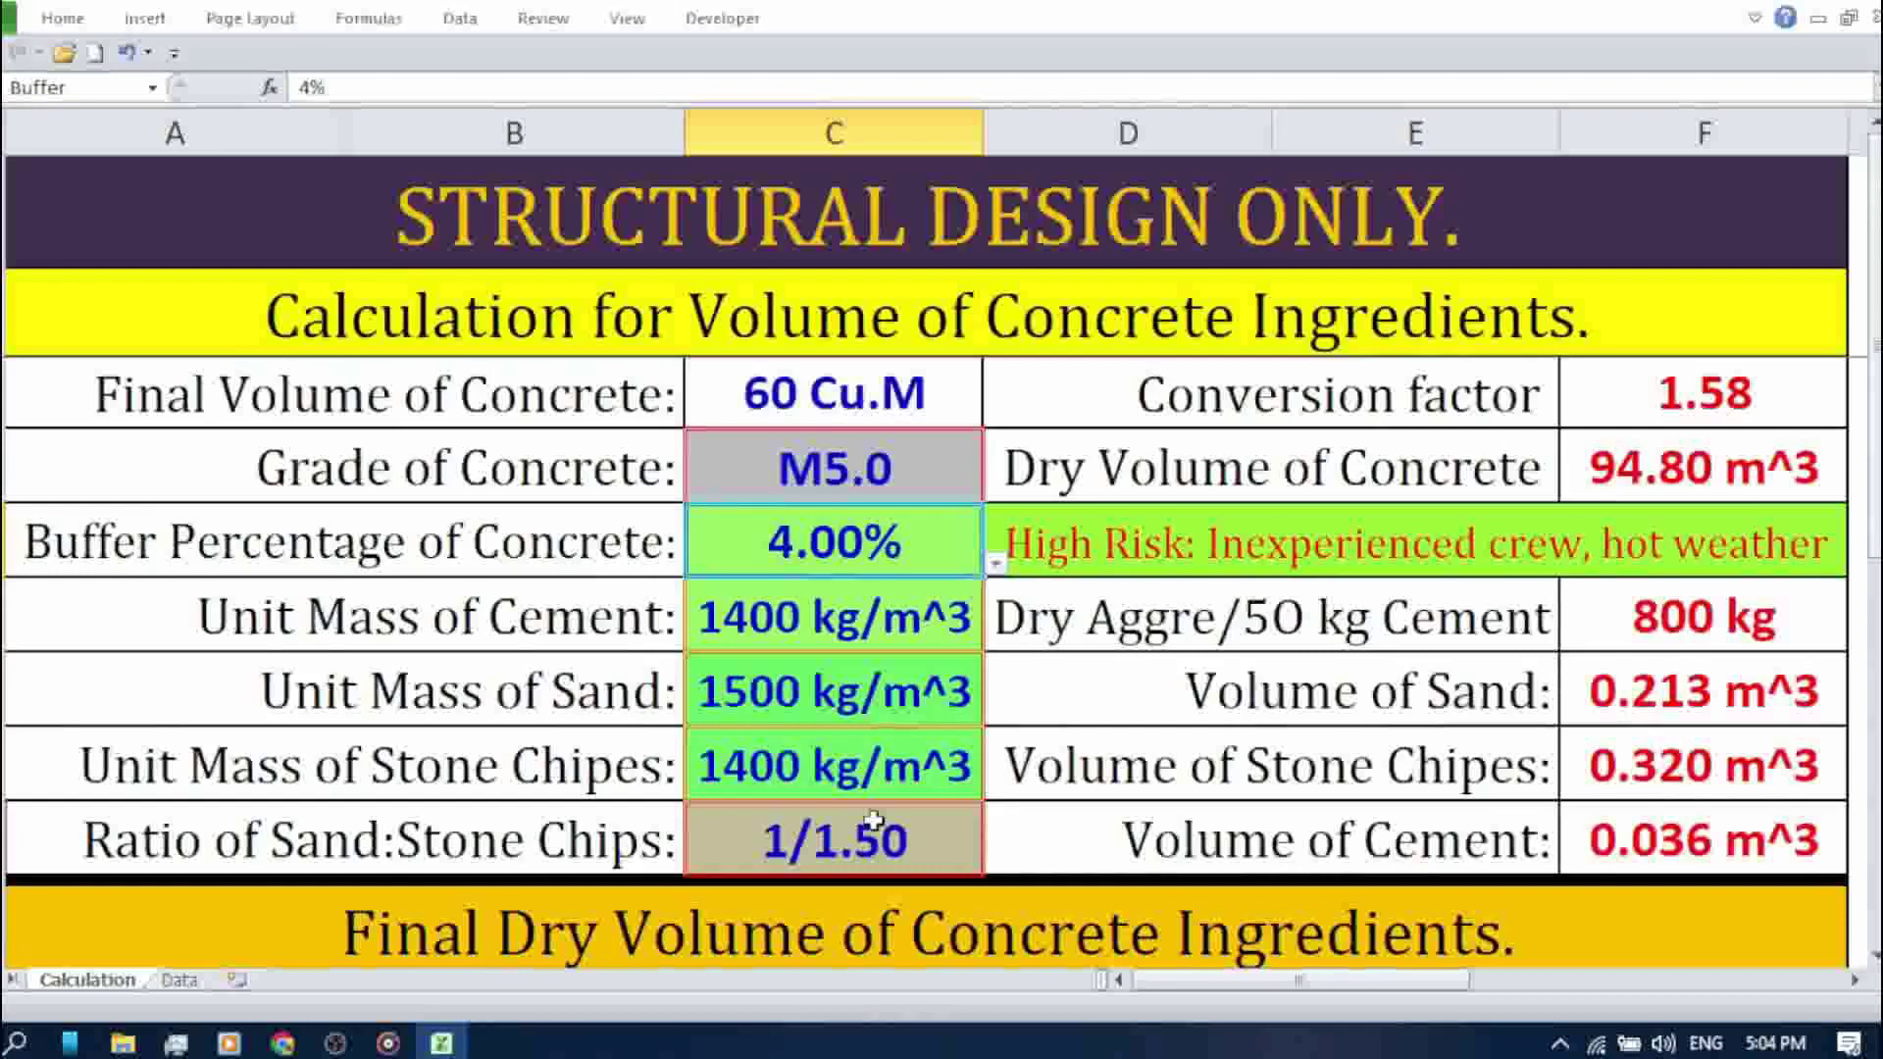
pyautogui.click(925, 609)
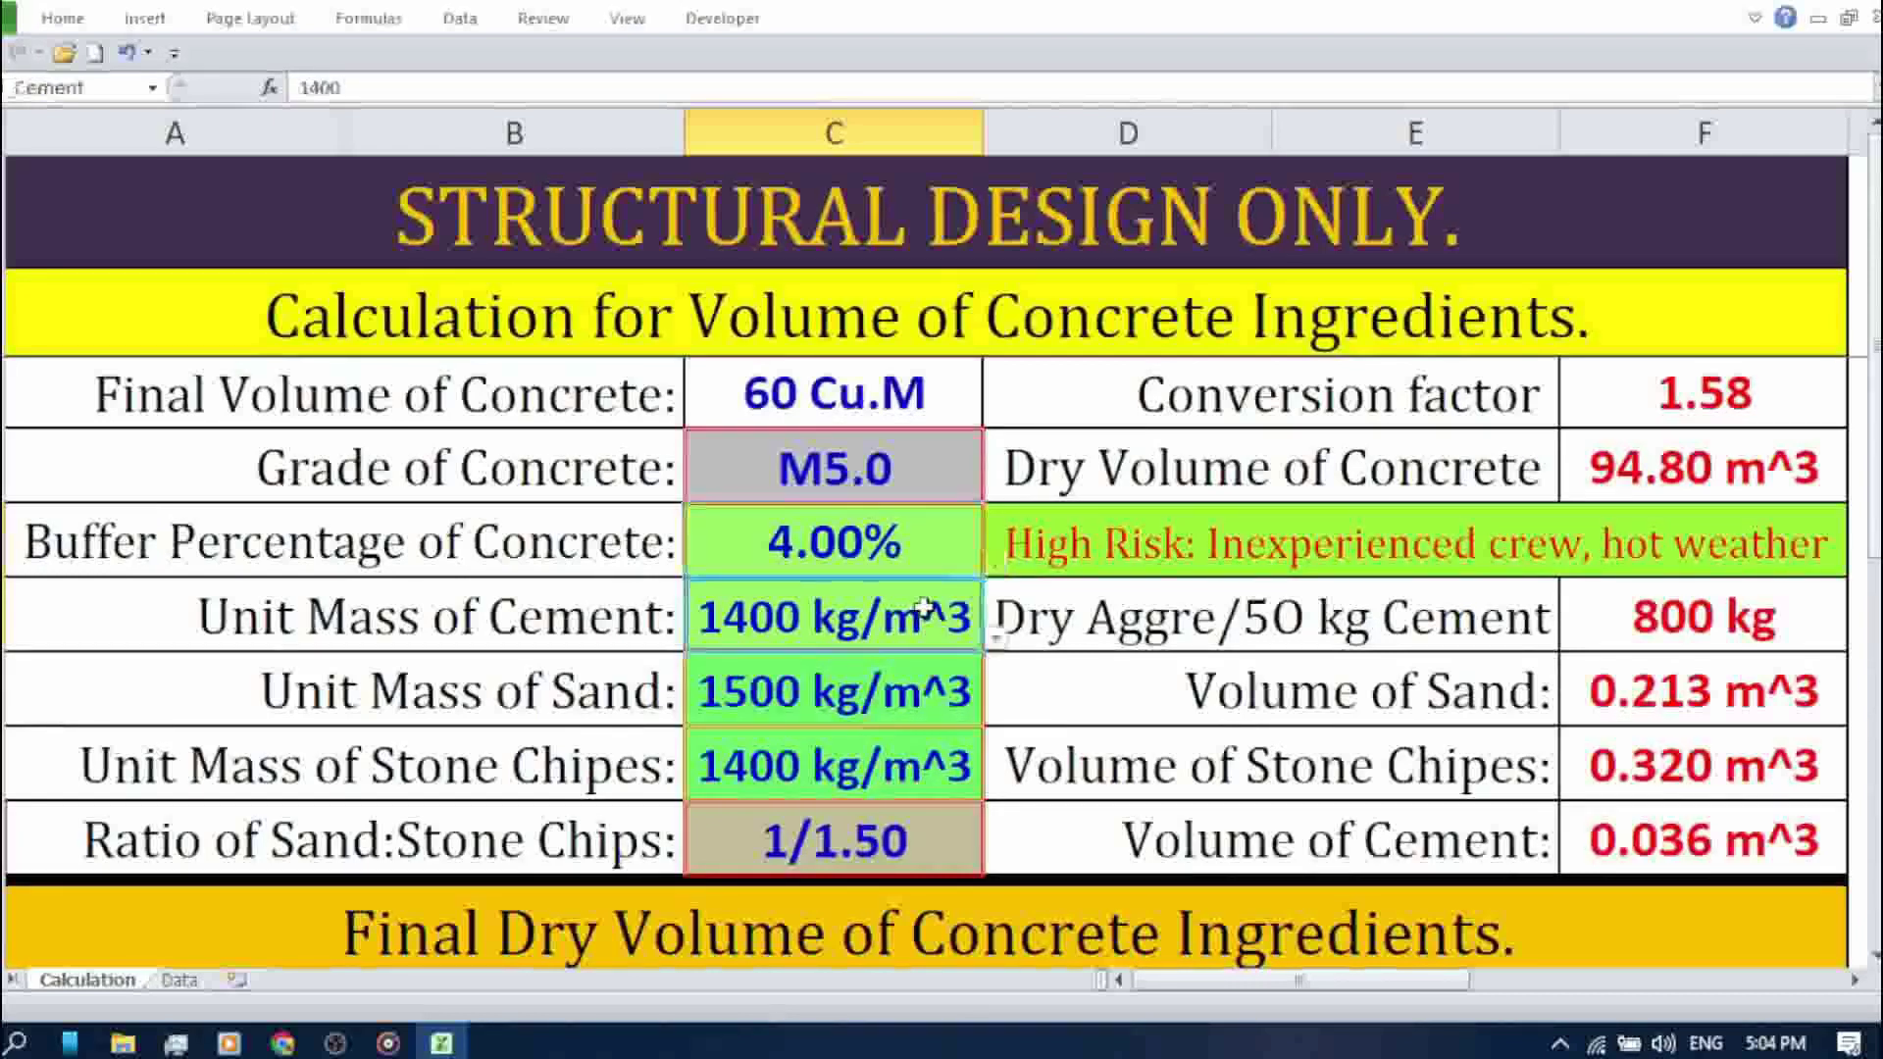